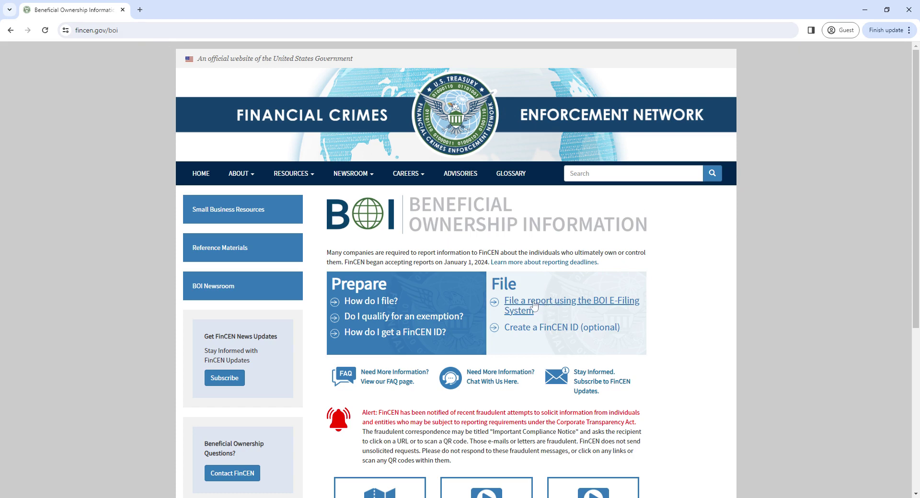
# Open the BOI E-Filing System and start filing a BOI report
pyautogui.click(535, 305)
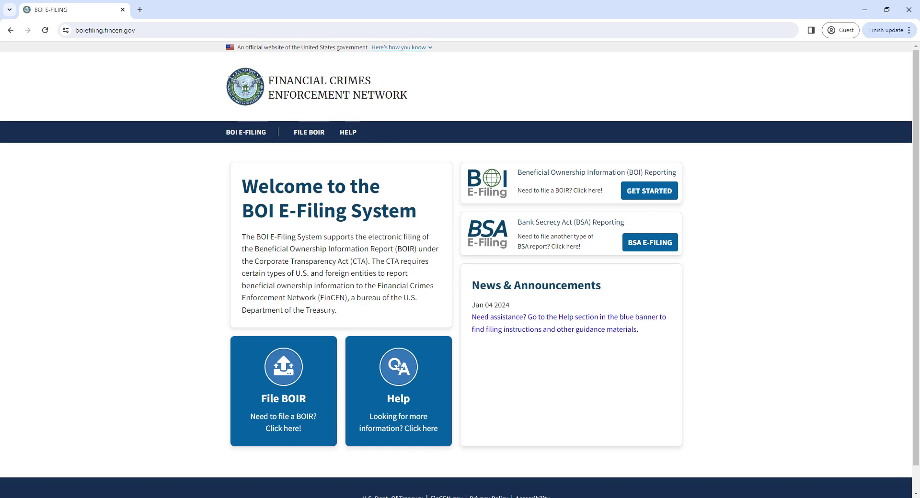
pyautogui.click(845, 497)
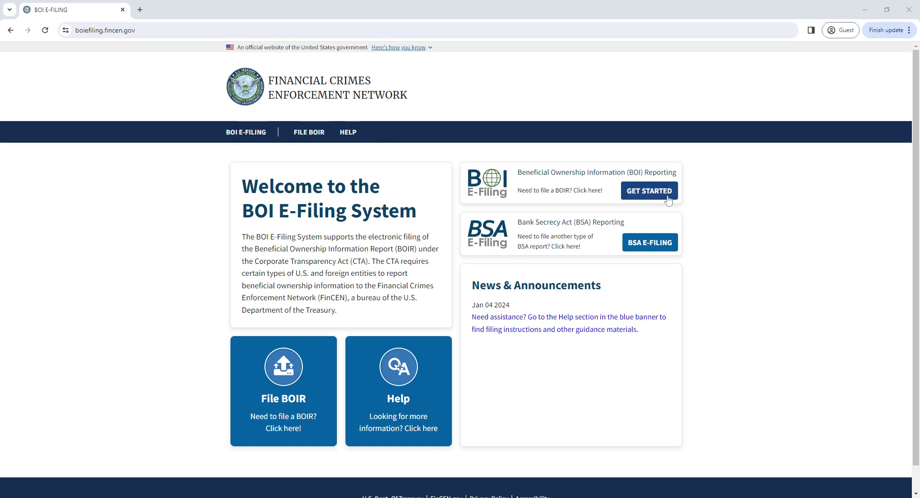
pyautogui.click(642, 194)
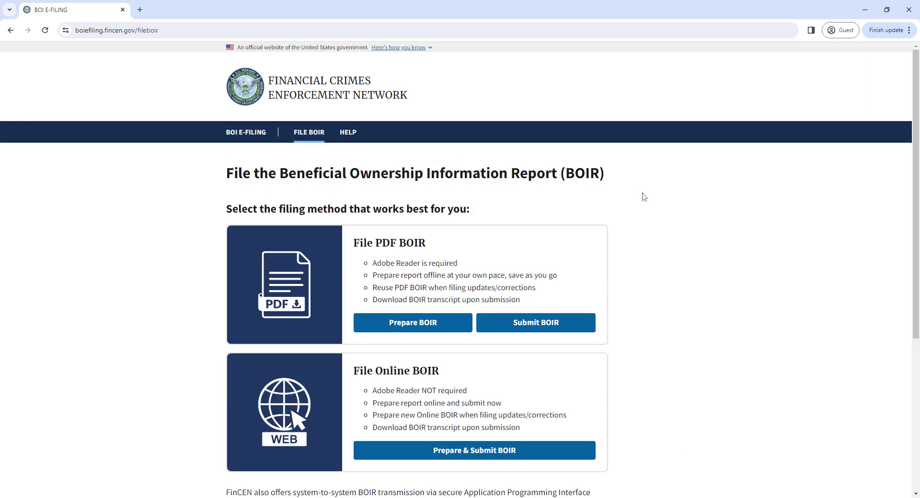
# Choose Prepare & Submit BOIR under File Online BOIR
pyautogui.scroll(-1, 650, 288)
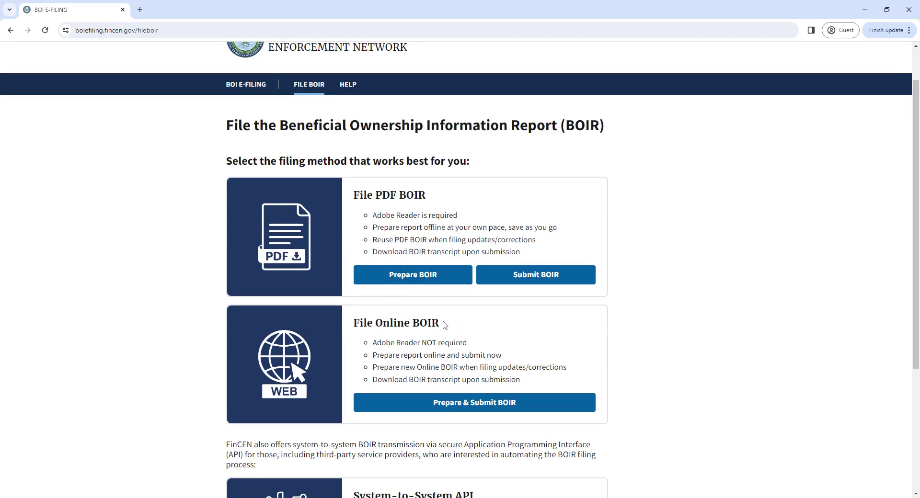
pyautogui.scroll(1, 444, 326)
pyautogui.scroll(-3, 445, 325)
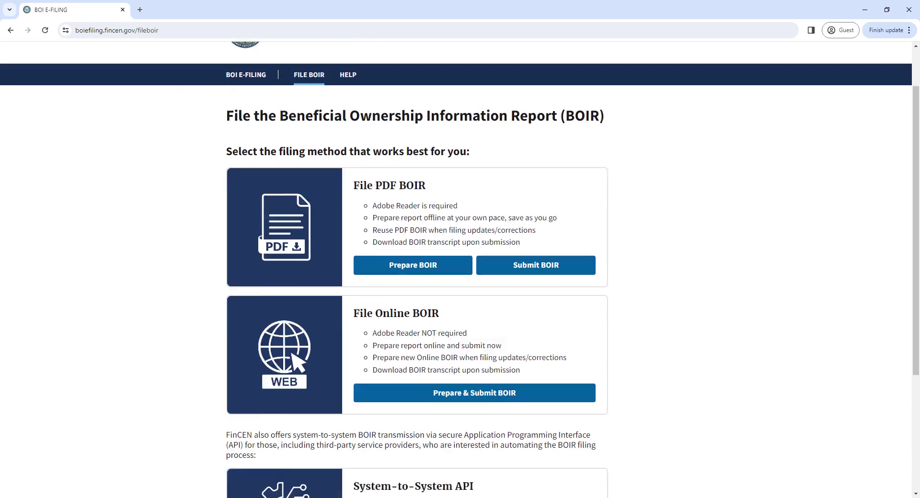
pyautogui.scroll(2, 473, 303)
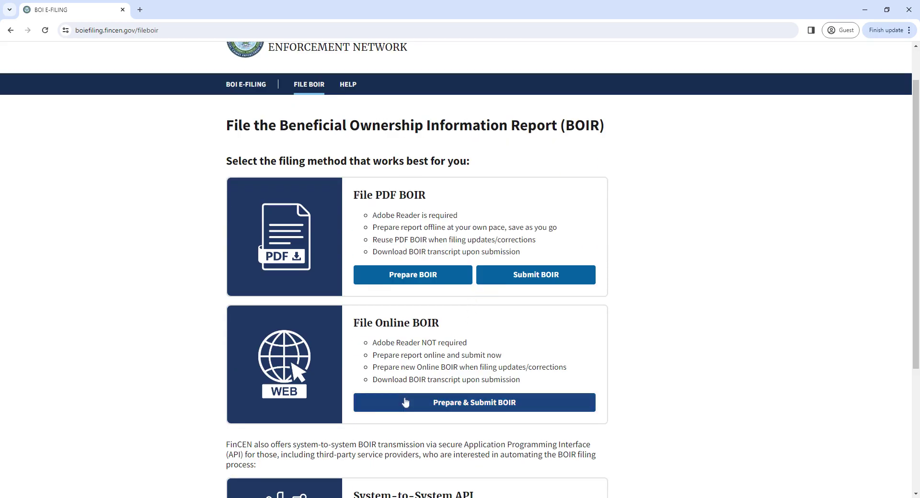
pyautogui.click(485, 405)
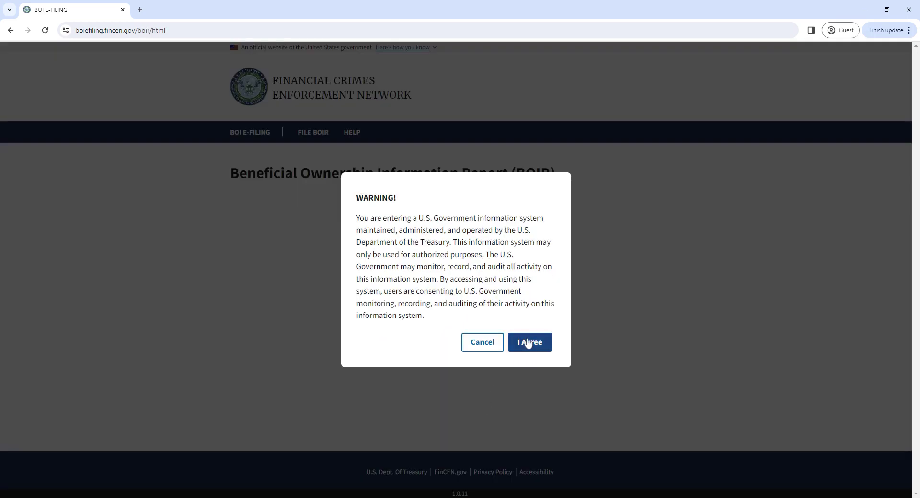
# Accept the government system usage warning with I Agree
pyautogui.click(528, 343)
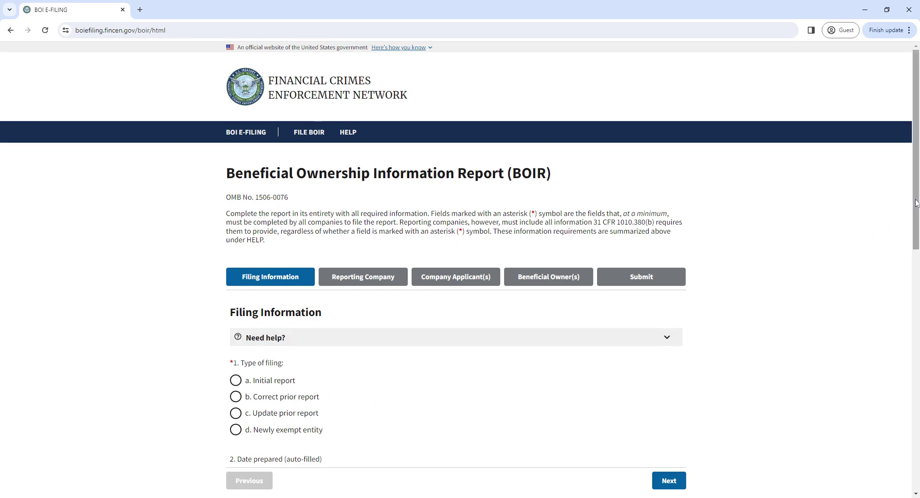
pyautogui.moveTo(915, 203); pyautogui.dragTo(903, 220)
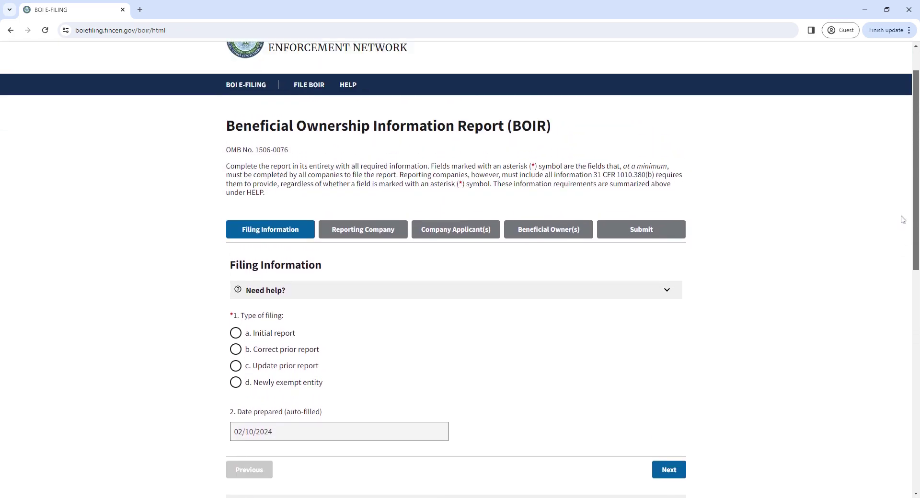
pyautogui.scroll(-1, 904, 230)
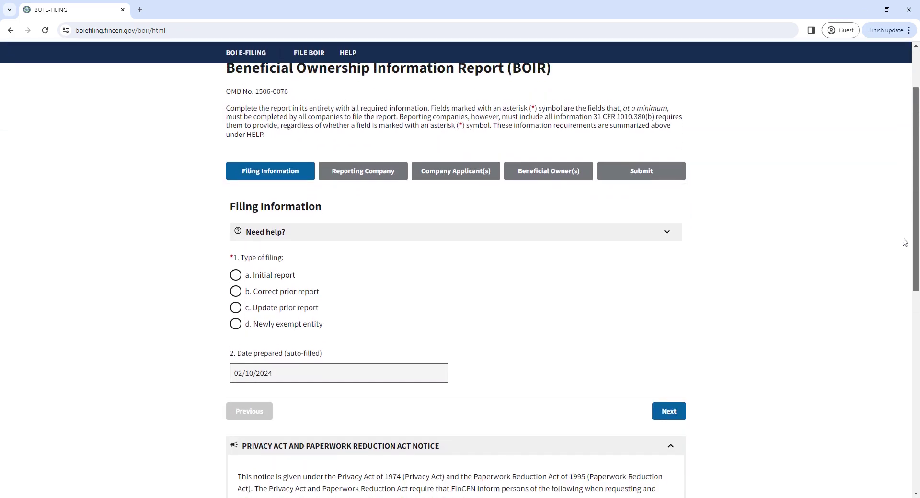
pyautogui.scroll(1, 904, 241)
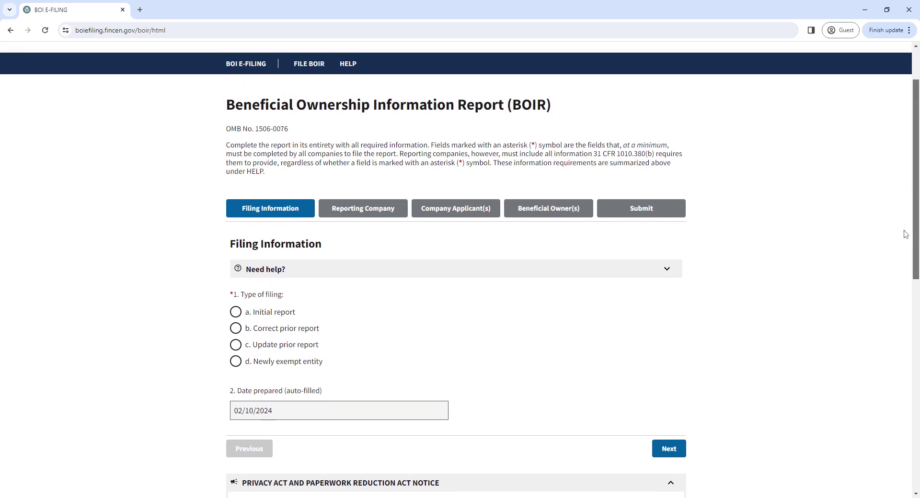
pyautogui.scroll(-2, 905, 234)
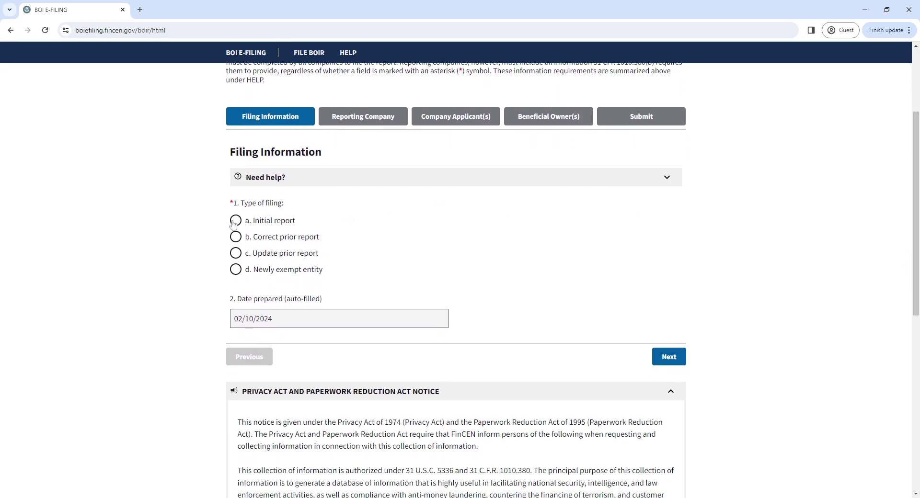
# Set the filing type to 'a. Initial report' and continue to Reporting Company
pyautogui.click(236, 222)
pyautogui.click(205, 228)
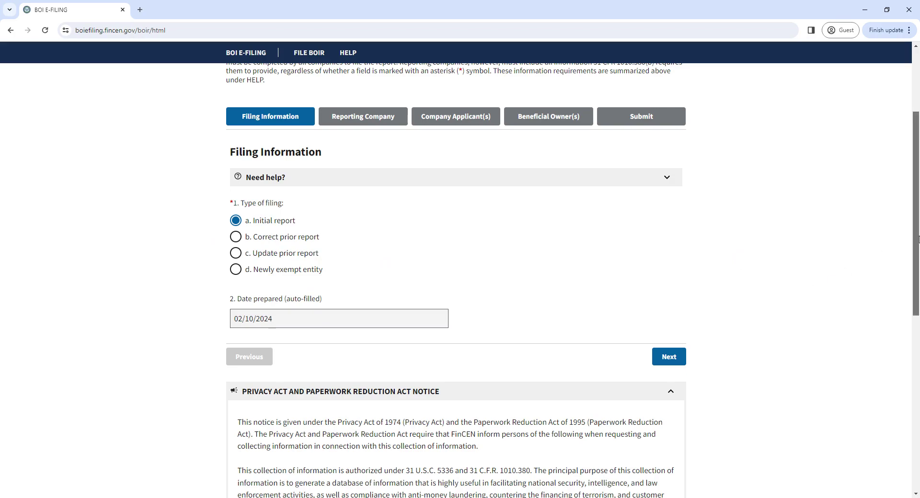
pyautogui.moveTo(916, 244); pyautogui.dragTo(887, 219)
pyautogui.click(667, 399)
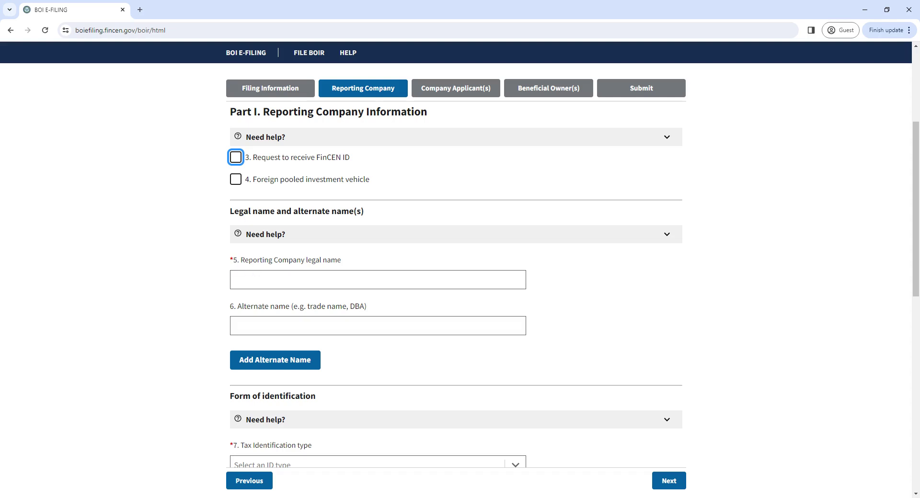
# Enter 'ABC Company Inc' as the reporting company's legal name
pyautogui.click(274, 275)
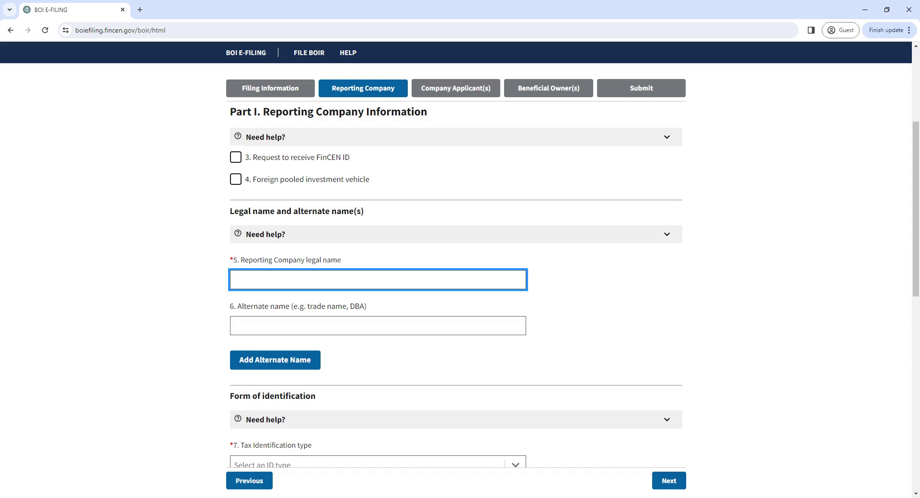
pyautogui.write('ABC Company Inc')
pyautogui.click(197, 326)
pyautogui.click(254, 326)
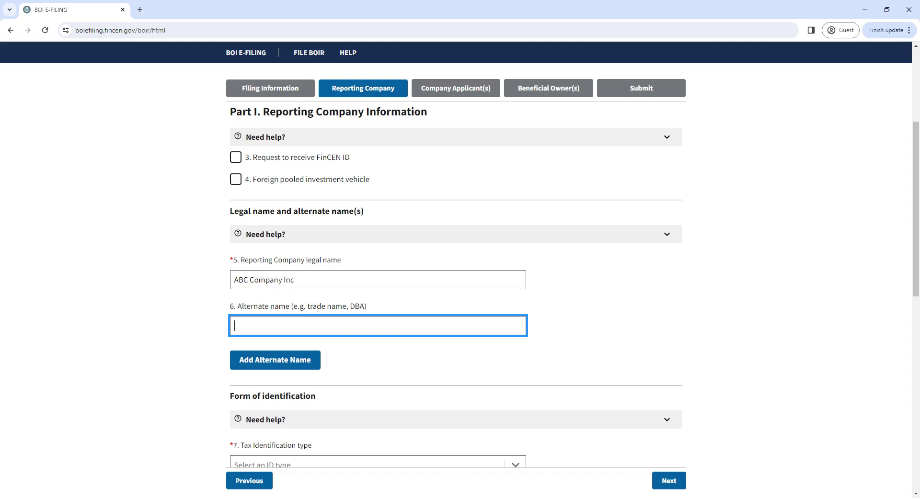
pyautogui.scroll(-5, 846, 308)
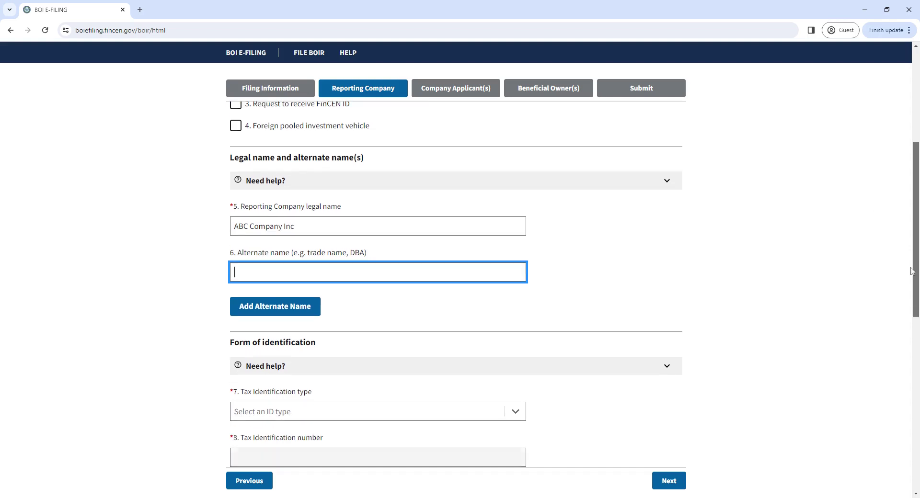
# Set the Tax Identification type to EIN
pyautogui.click(348, 253)
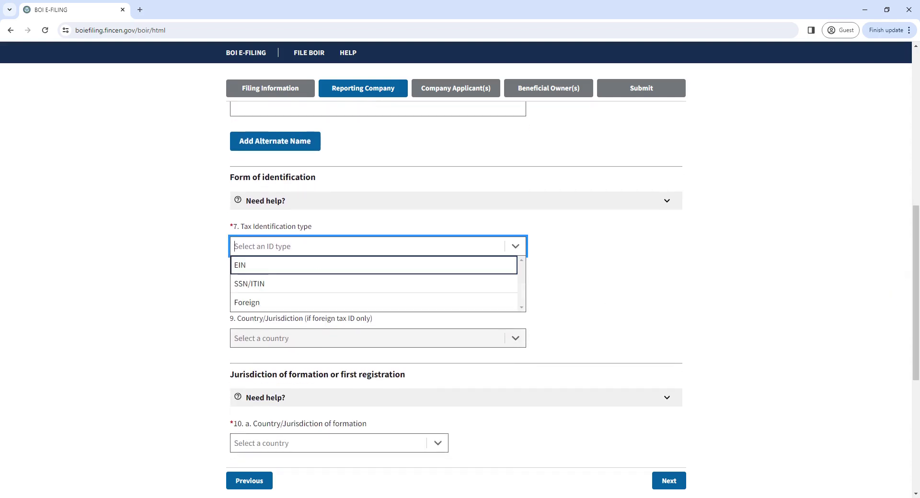
pyautogui.click(323, 268)
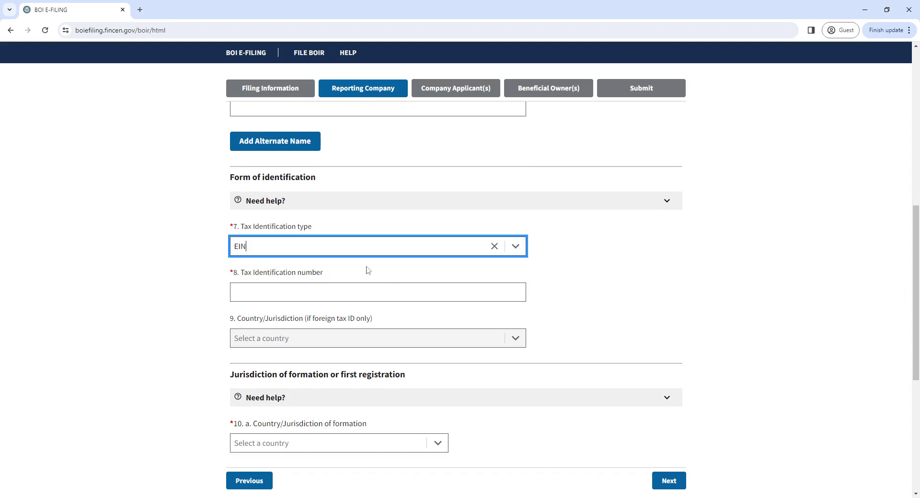
pyautogui.scroll(3, 913, 245)
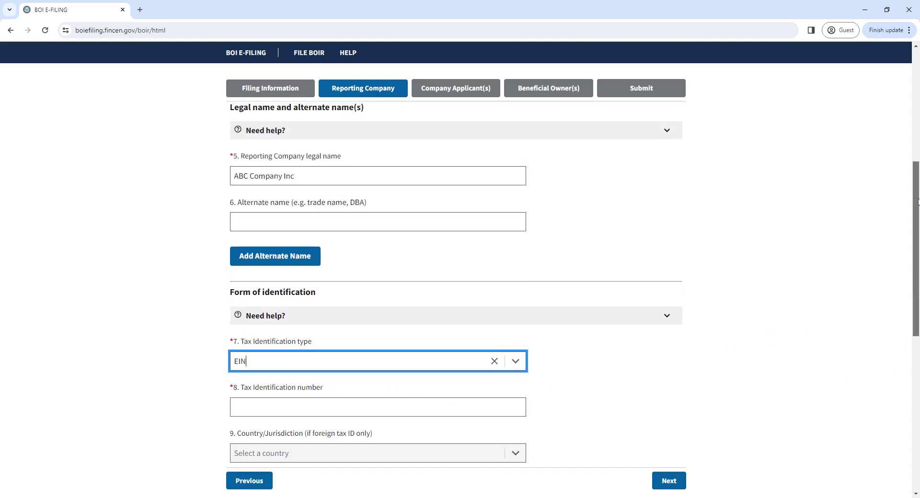
pyautogui.click(368, 183)
pyautogui.click(164, 239)
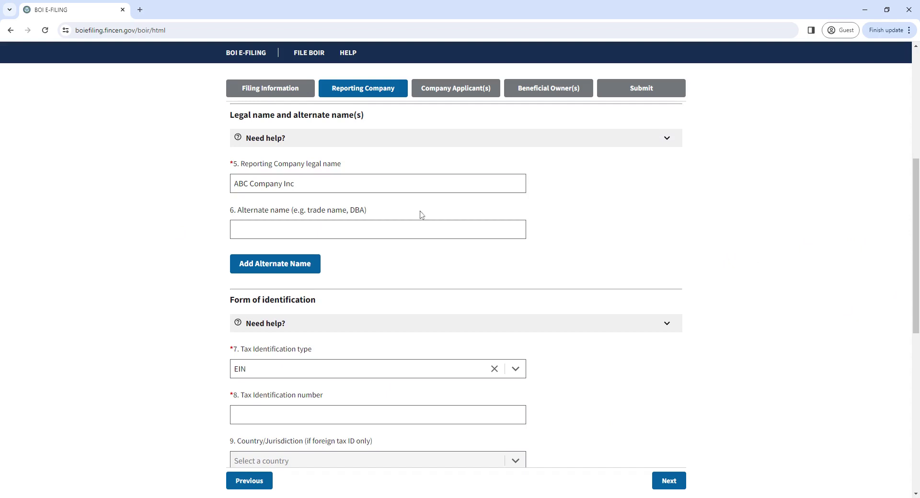
pyautogui.scroll(-2, 915, 233)
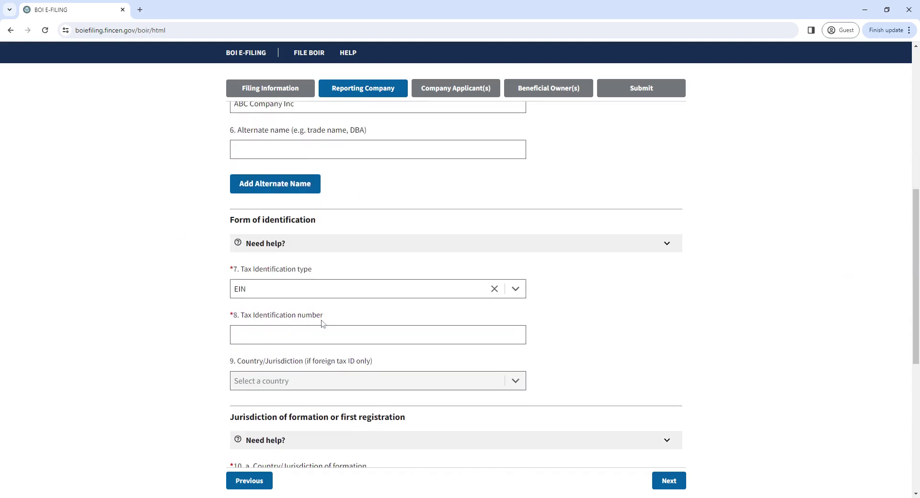
# Enter the company's nine-digit EIN as the tax identification number, without hyphens
pyautogui.click(322, 334)
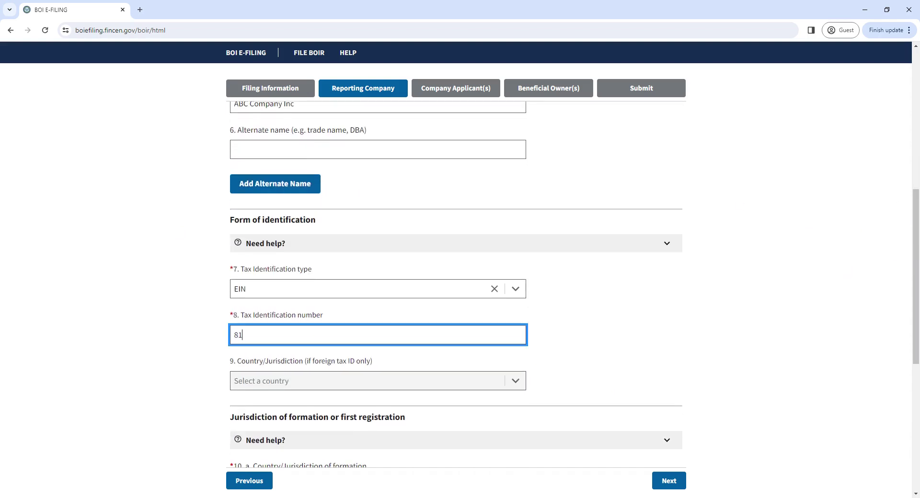
pyautogui.click(191, 348)
pyautogui.click(317, 337)
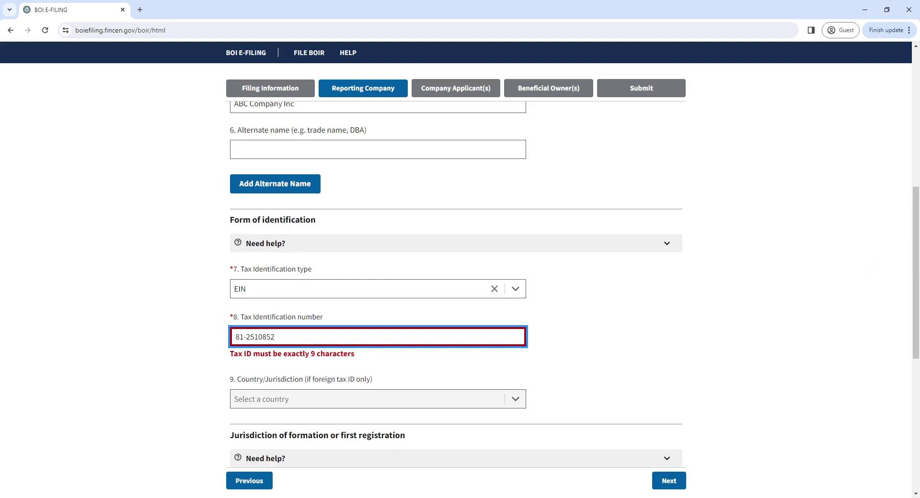
pyautogui.press('BackSpace')
pyautogui.click(152, 341)
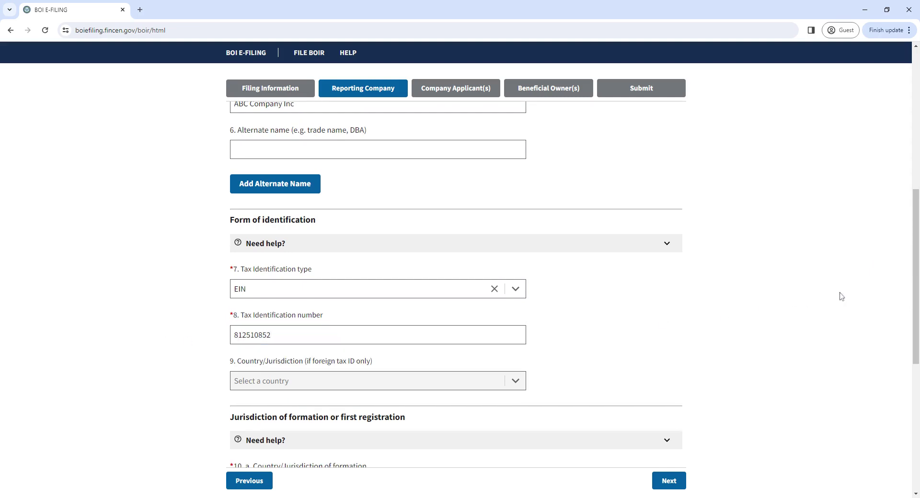
pyautogui.scroll(-2, 917, 280)
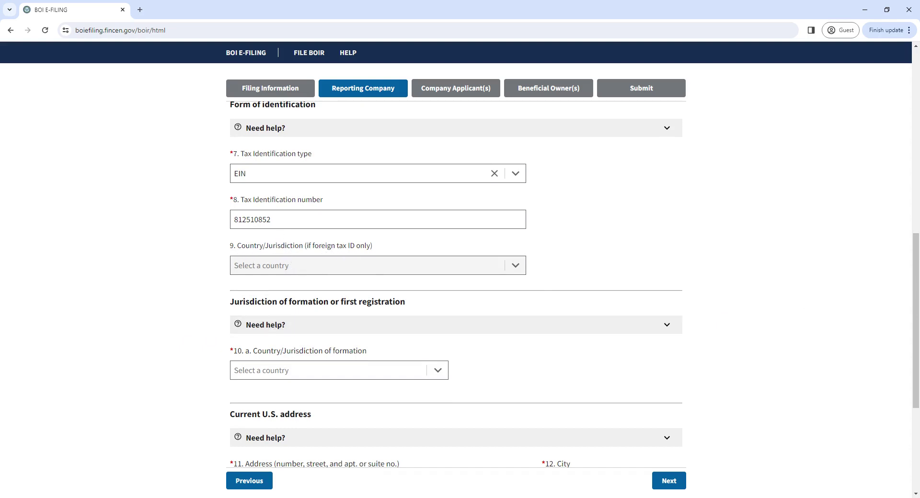
pyautogui.moveTo(914, 289); pyautogui.dragTo(915, 332)
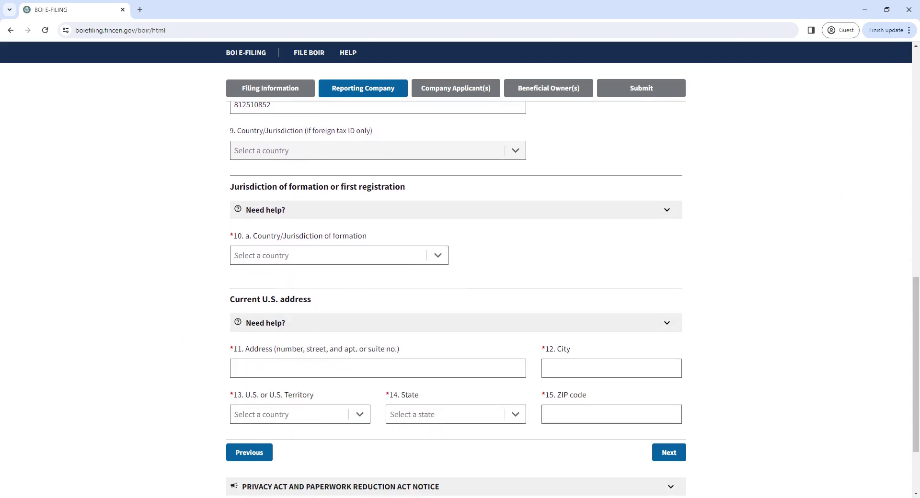
# Set the formation country to United States of America and state to New York
pyautogui.click(335, 256)
pyautogui.click(320, 271)
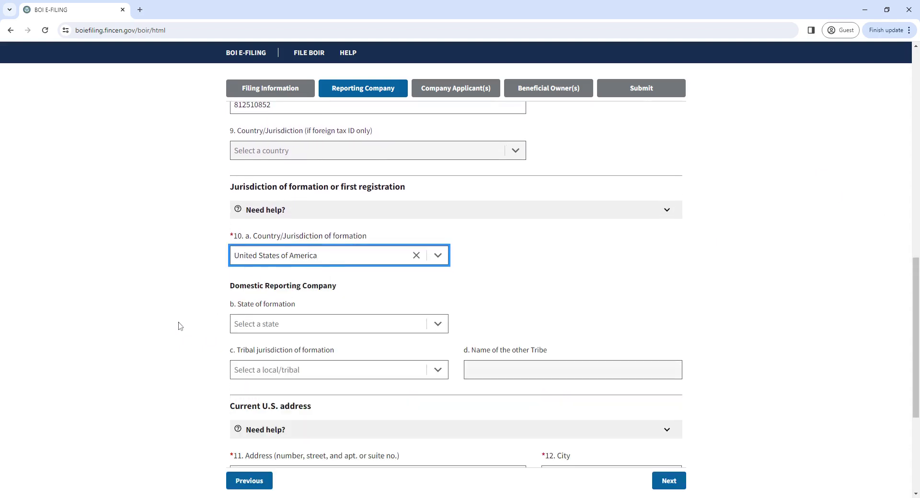
pyautogui.click(269, 323)
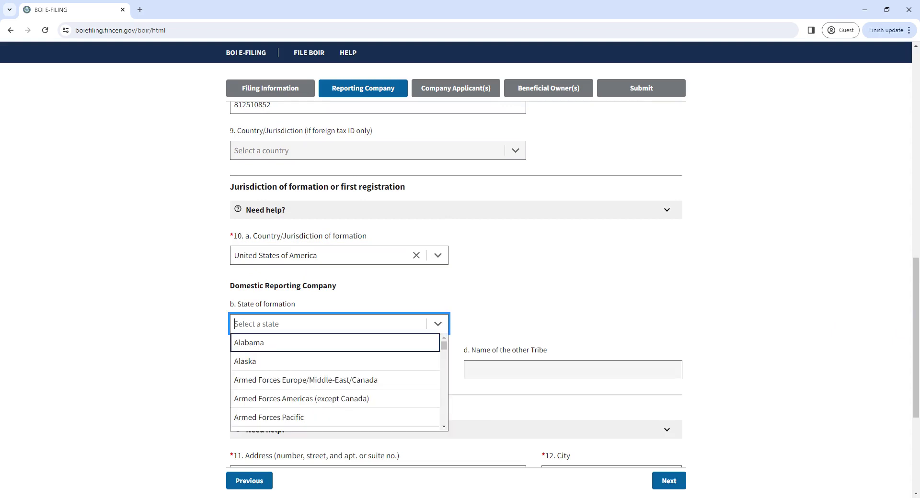
pyautogui.write('new')
pyautogui.click(318, 398)
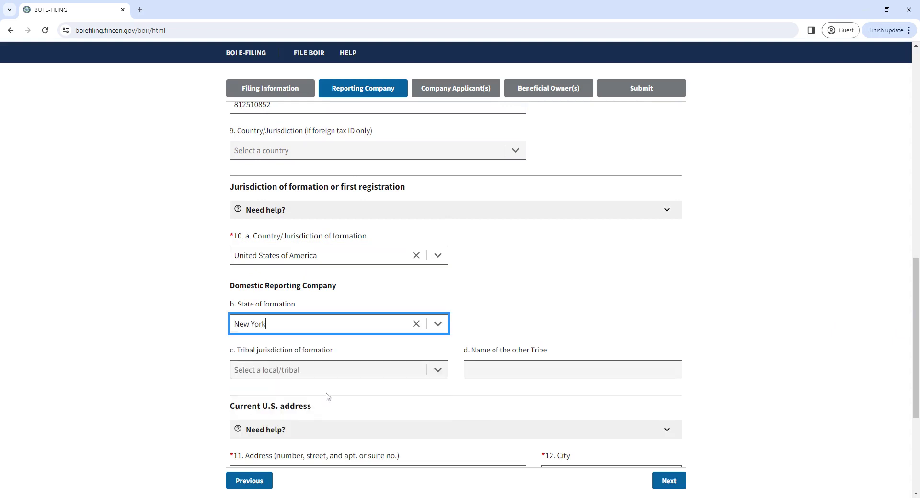
pyautogui.click(863, 286)
pyautogui.moveTo(915, 293); pyautogui.dragTo(912, 367)
# Enter the company's street address and city, with territory United States of America
pyautogui.click(246, 270)
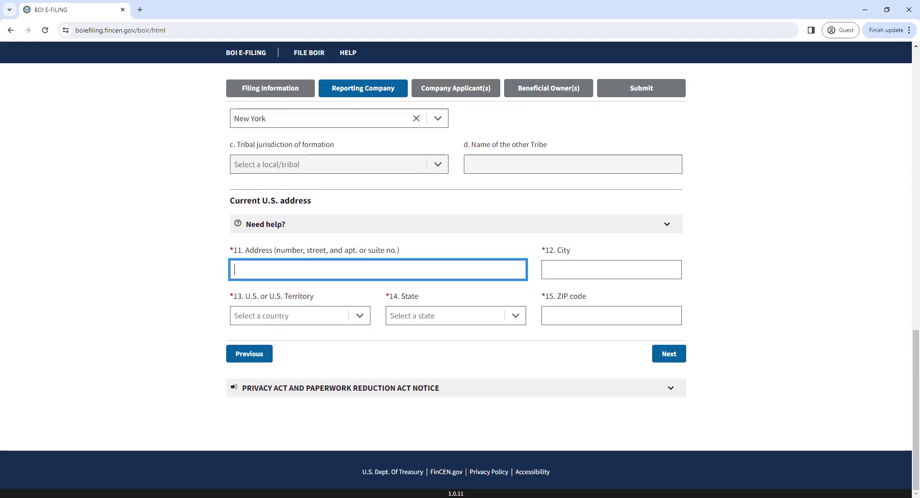
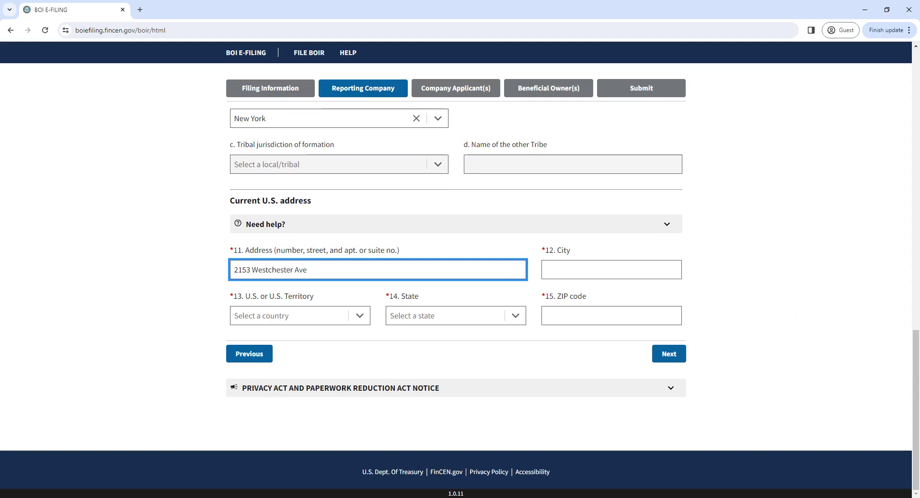
pyautogui.press('Tab')
pyautogui.write('B')
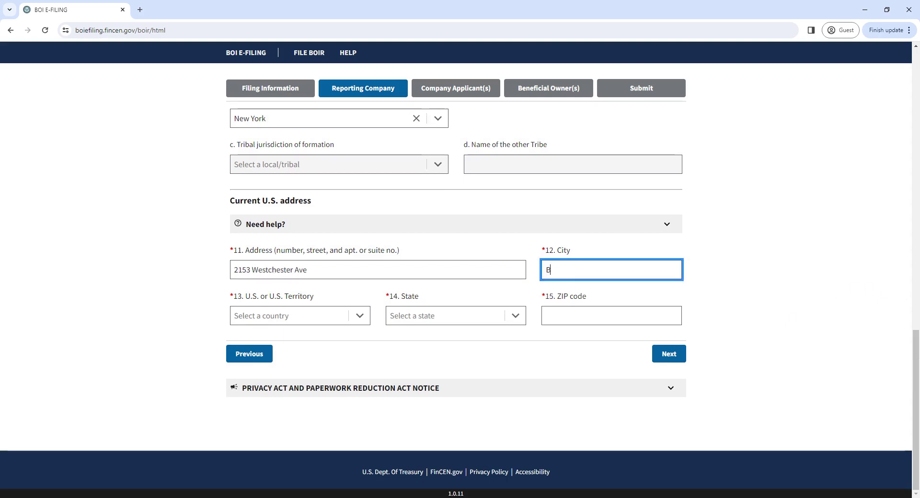
pyautogui.write('ronx')
pyautogui.press('Tab')
pyautogui.write('new')
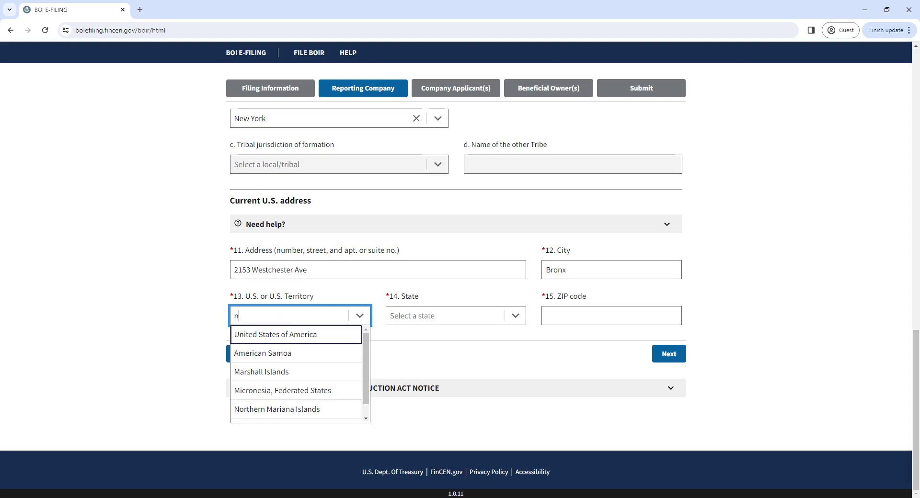
pyautogui.press('BackSpace')
pyautogui.press('BackSpace')
pyautogui.press('BackSpace')
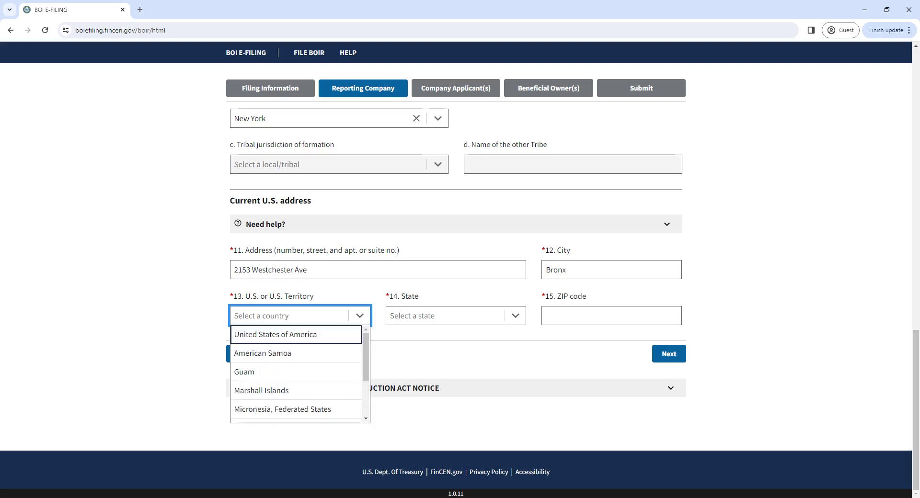
pyautogui.press('Escape')
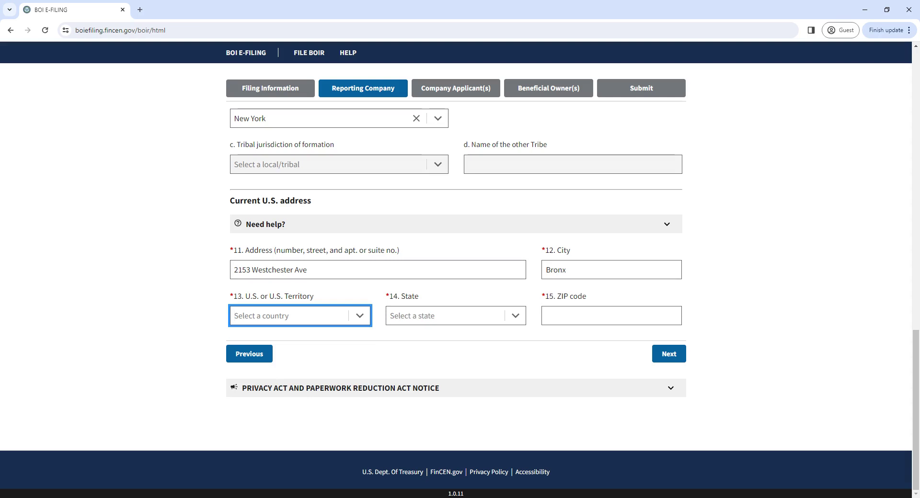
pyautogui.write('un')
pyautogui.click(338, 335)
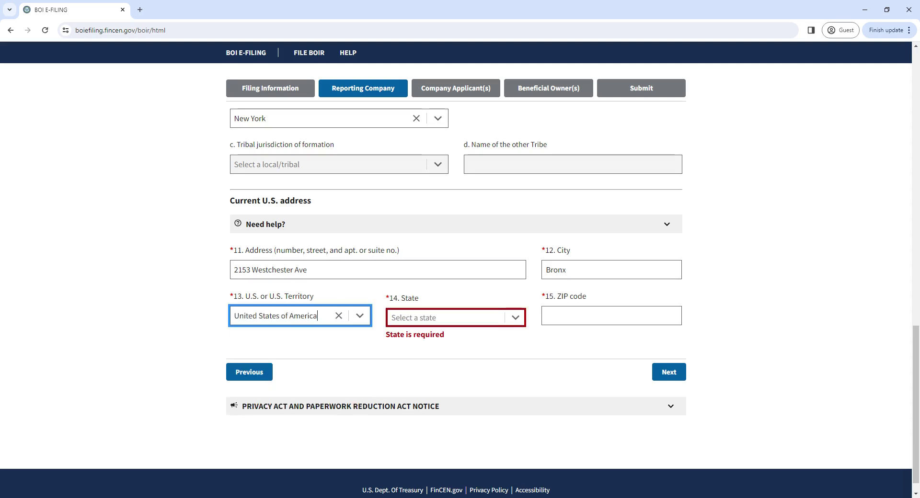
# Set the address state to New York, complete the ZIP code, and continue
pyautogui.click(446, 318)
pyautogui.scroll(-1, 445, 336)
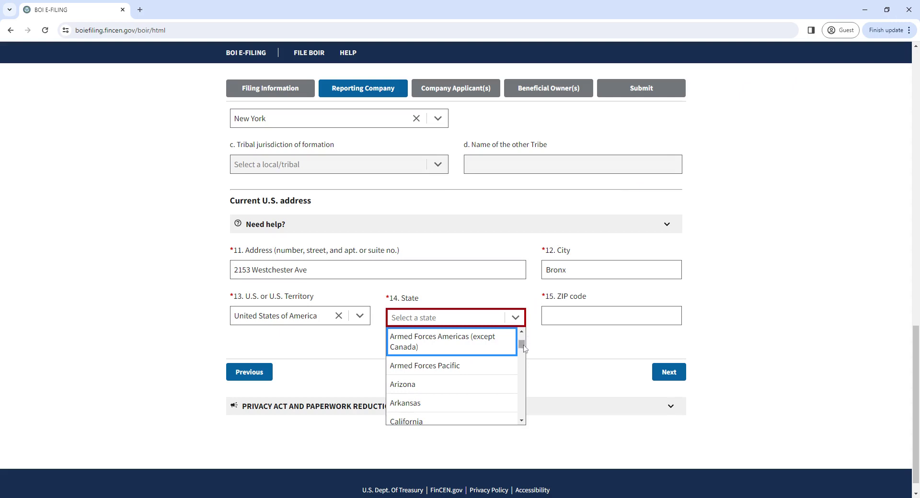
pyautogui.moveTo(521, 345); pyautogui.dragTo(524, 396)
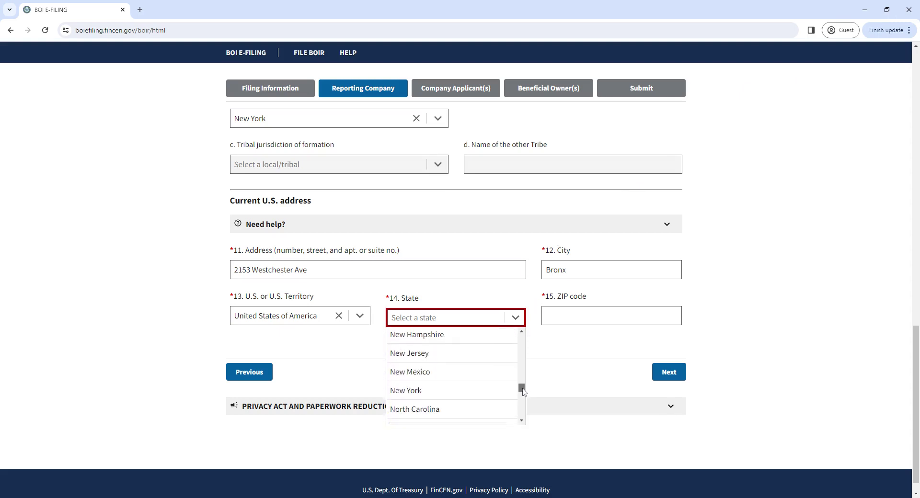
pyautogui.click(469, 400)
pyautogui.press('Tab')
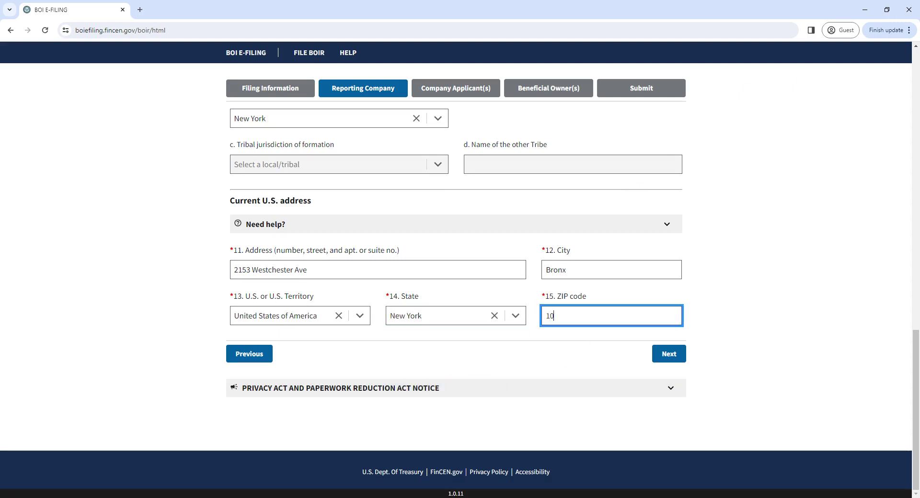
pyautogui.click(729, 318)
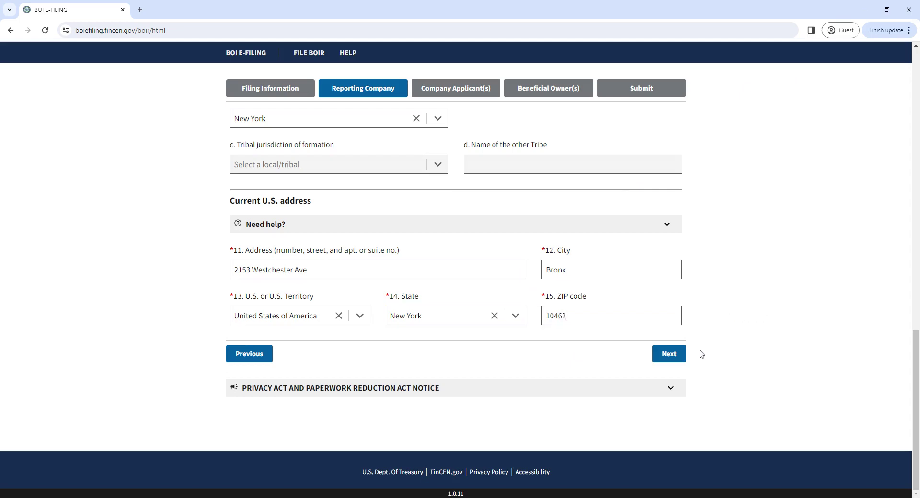
pyautogui.click(669, 354)
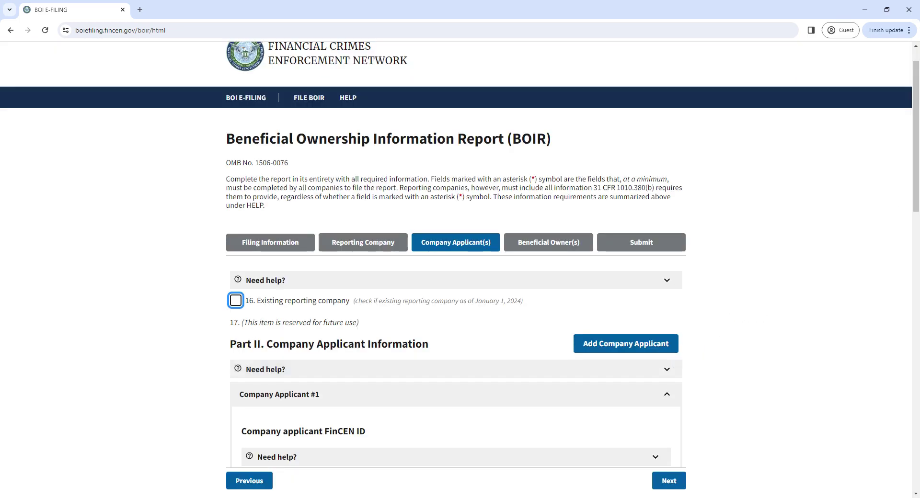
pyautogui.moveTo(917, 186); pyautogui.dragTo(917, 228)
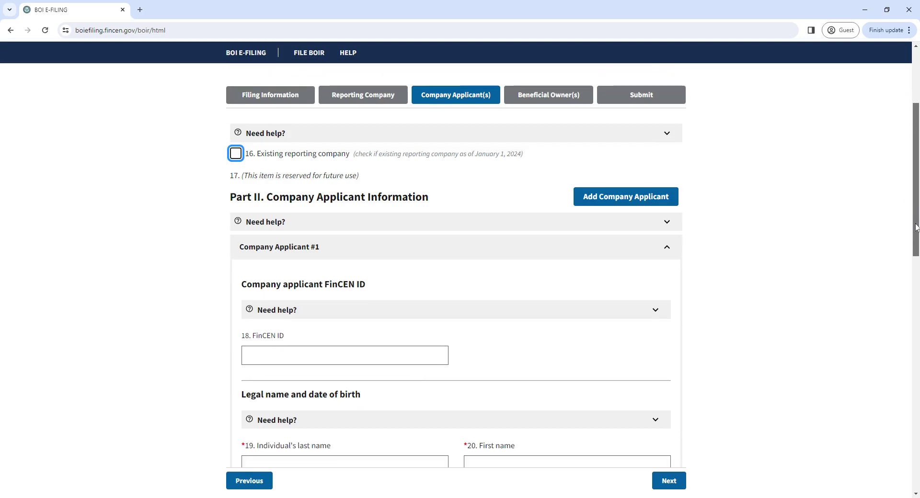
pyautogui.click(374, 93)
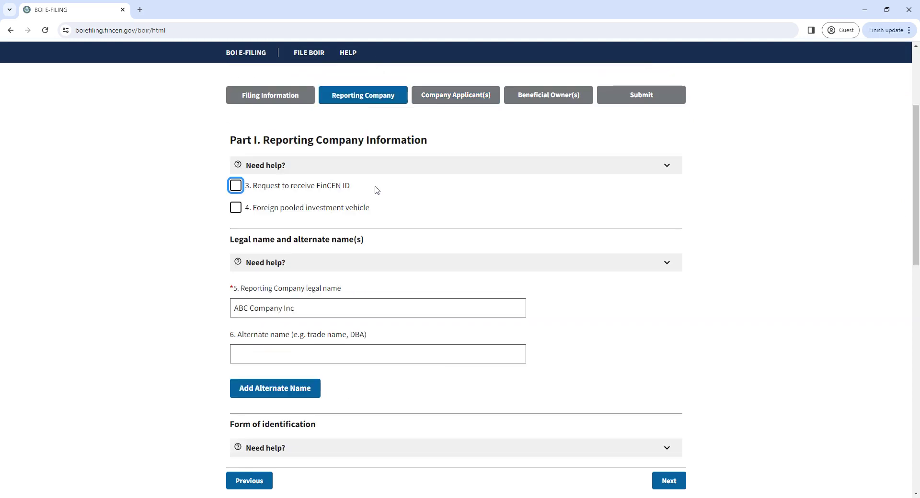
pyautogui.moveTo(910, 183); pyautogui.dragTo(880, 410)
pyautogui.click(668, 354)
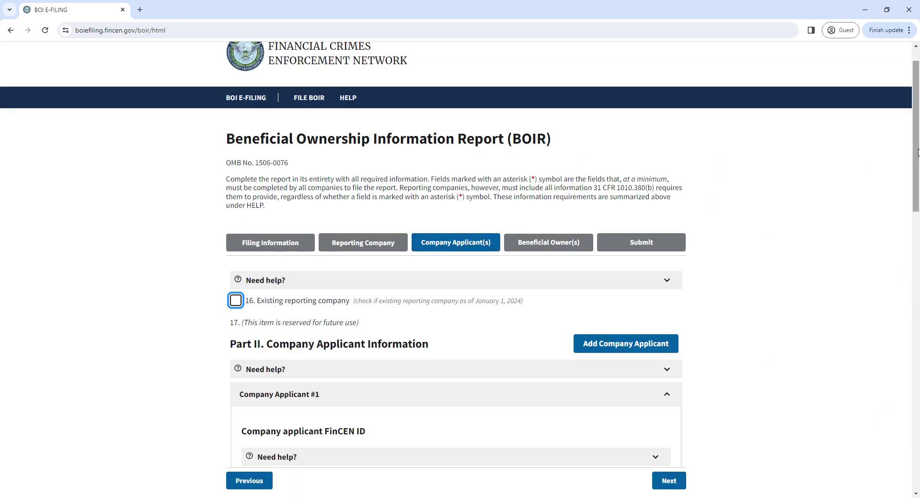
pyautogui.moveTo(914, 155); pyautogui.dragTo(914, 204)
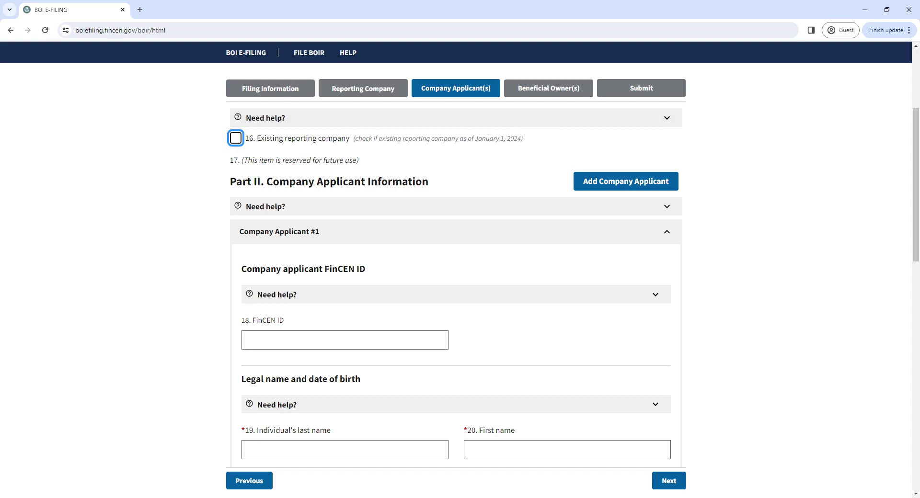
# Tick item 16 Existing reporting company and confirm clearing the applicant fields
pyautogui.click(235, 139)
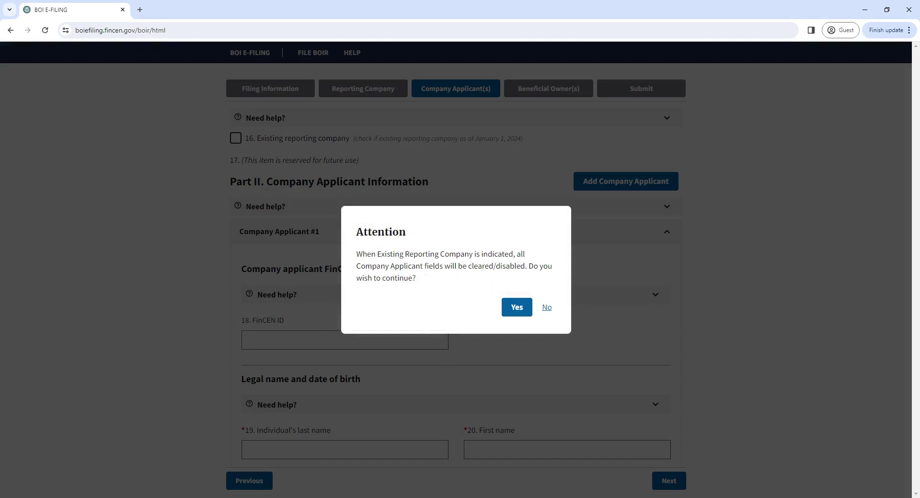
pyautogui.click(523, 308)
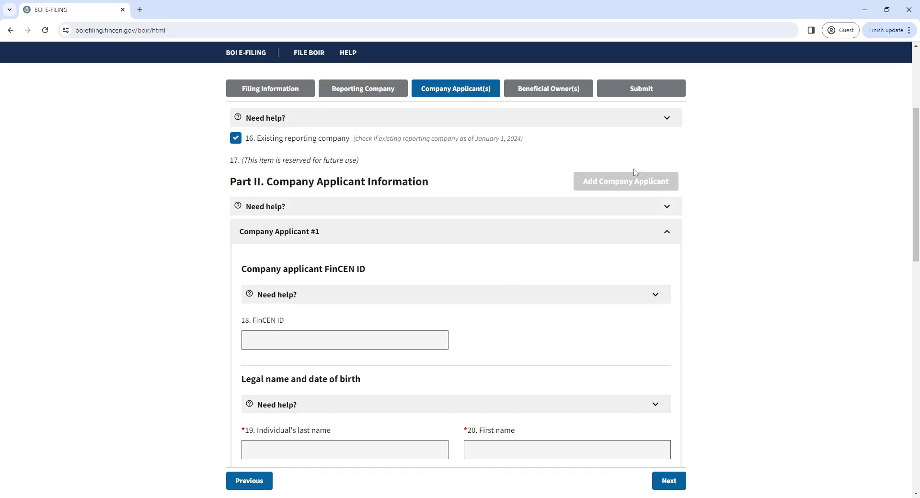
pyautogui.moveTo(915, 168); pyautogui.dragTo(909, 199)
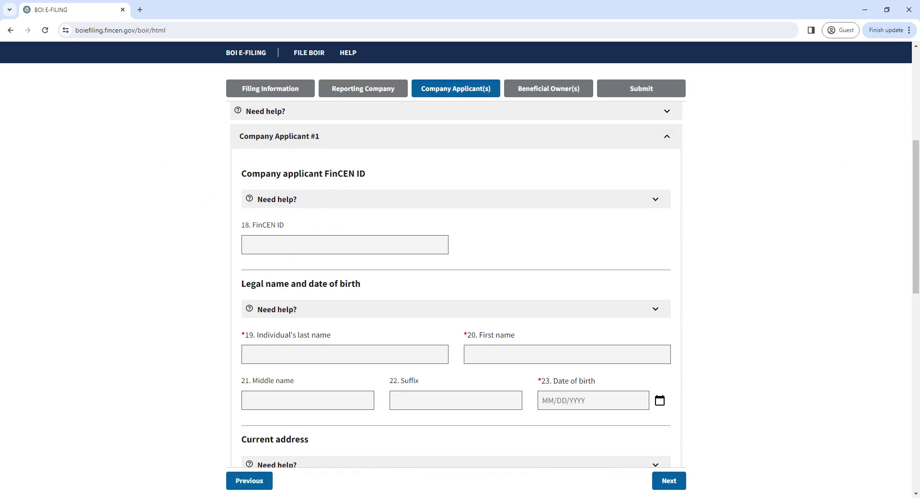
pyautogui.scroll(-2, 916, 224)
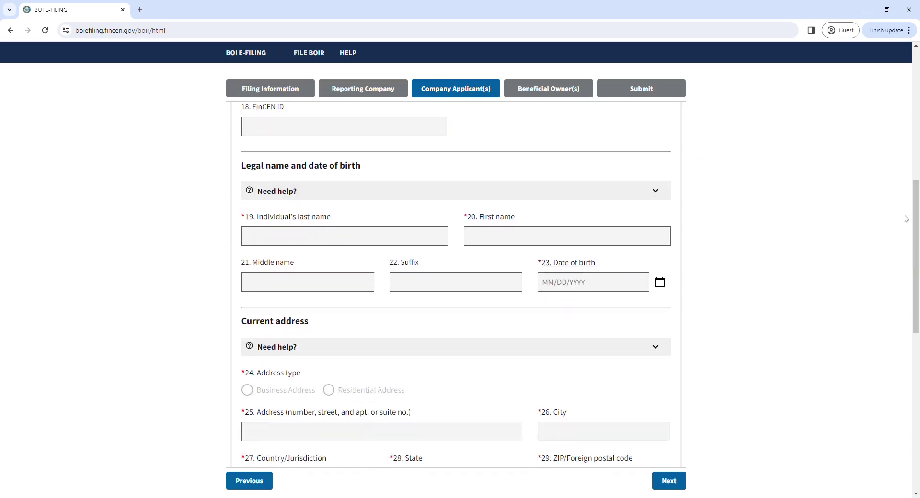
pyautogui.moveTo(916, 224); pyautogui.dragTo(867, 160)
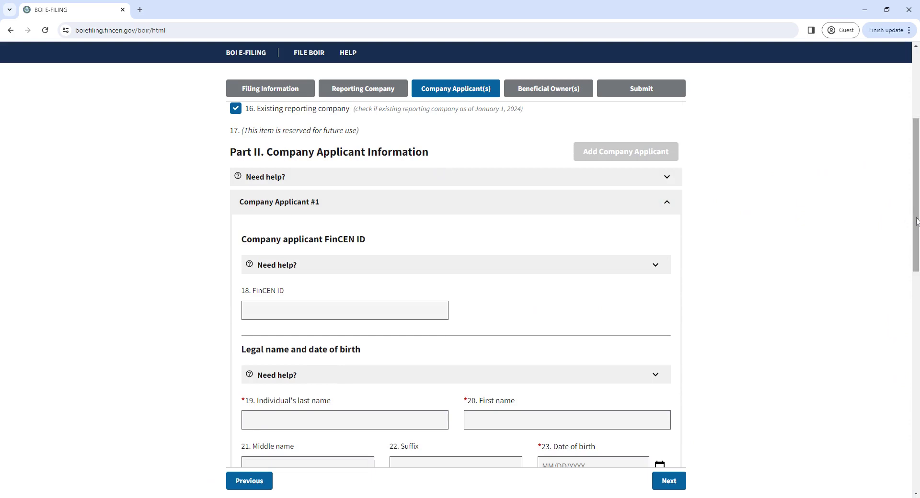
pyautogui.moveTo(915, 220); pyautogui.dragTo(914, 205)
# Re-expand Company Applicant #1, re-check item 16 and confirm the Attention dialog again
pyautogui.click(608, 255)
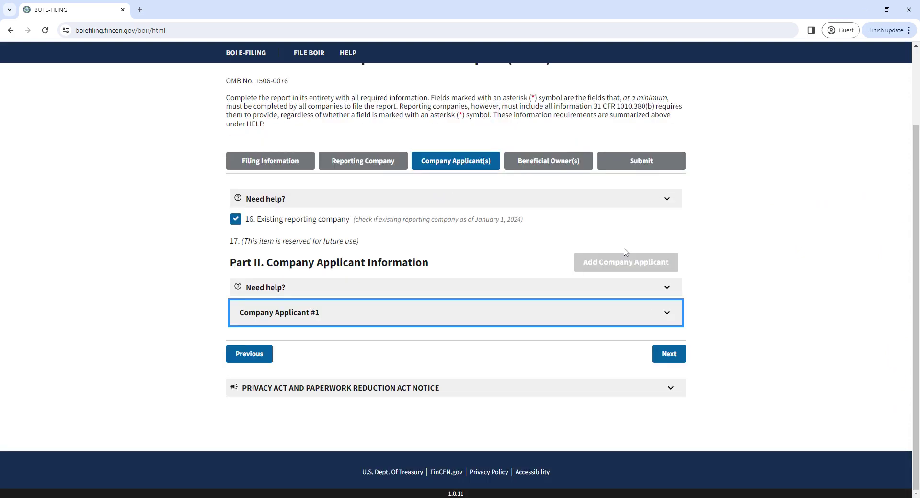
pyautogui.click(666, 312)
pyautogui.click(236, 154)
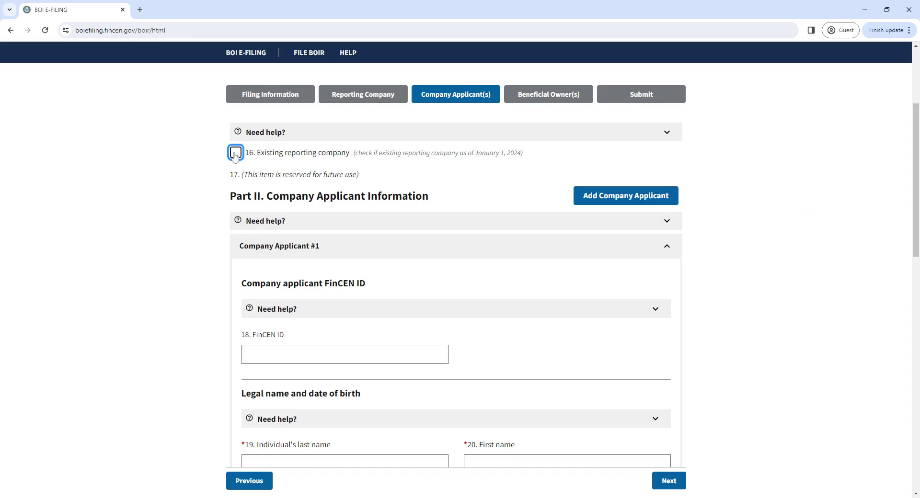
pyautogui.click(236, 154)
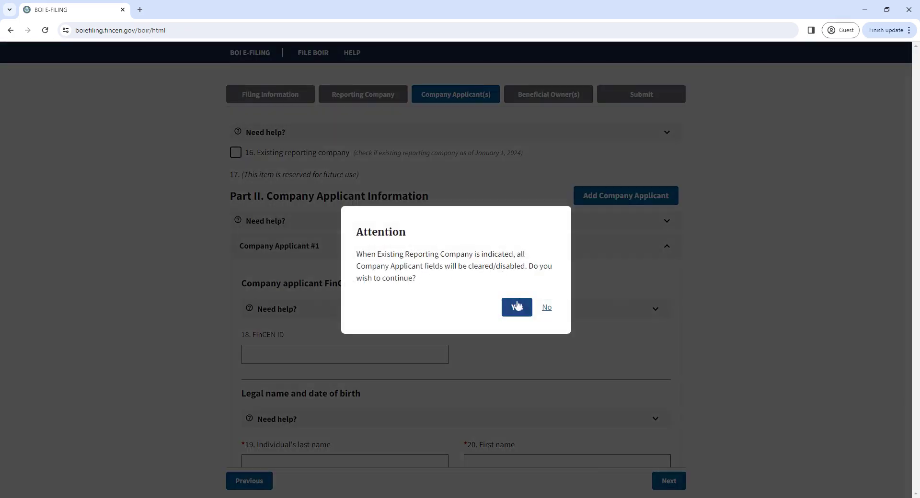
pyautogui.click(511, 316)
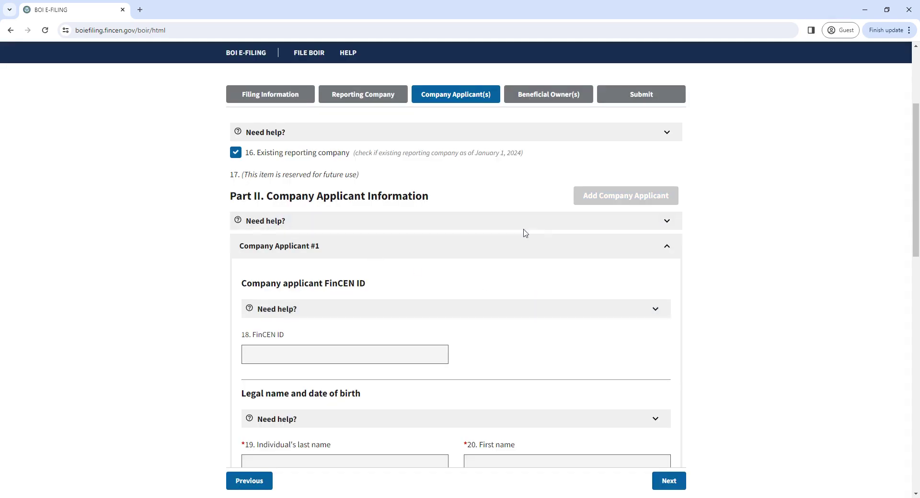
pyautogui.scroll(-10, 895, 262)
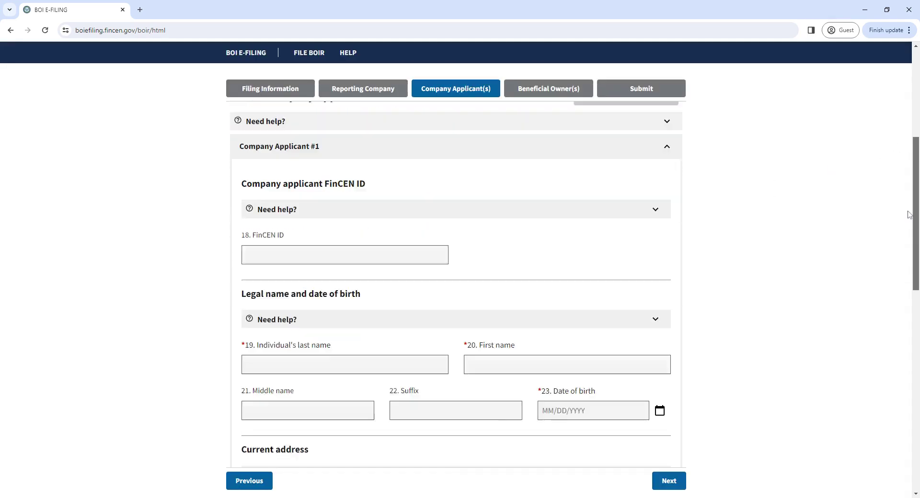
pyautogui.scroll(-4, 879, 347)
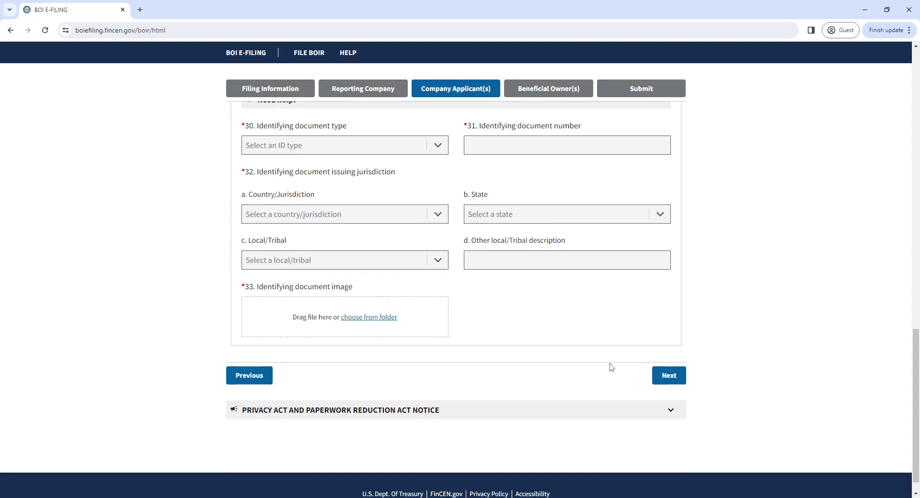
# Advance to the Beneficial Owner(s) step
pyautogui.click(669, 376)
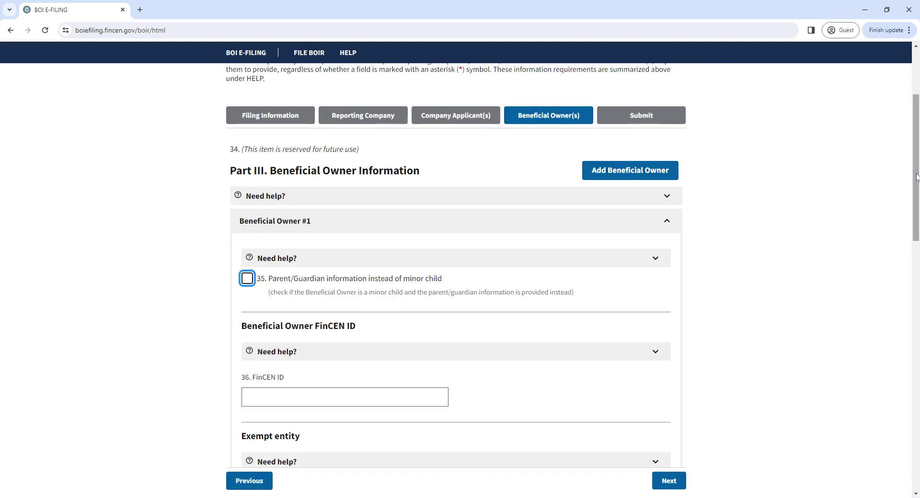
pyautogui.scroll(-3, 918, 224)
pyautogui.moveTo(917, 223); pyautogui.dragTo(917, 285)
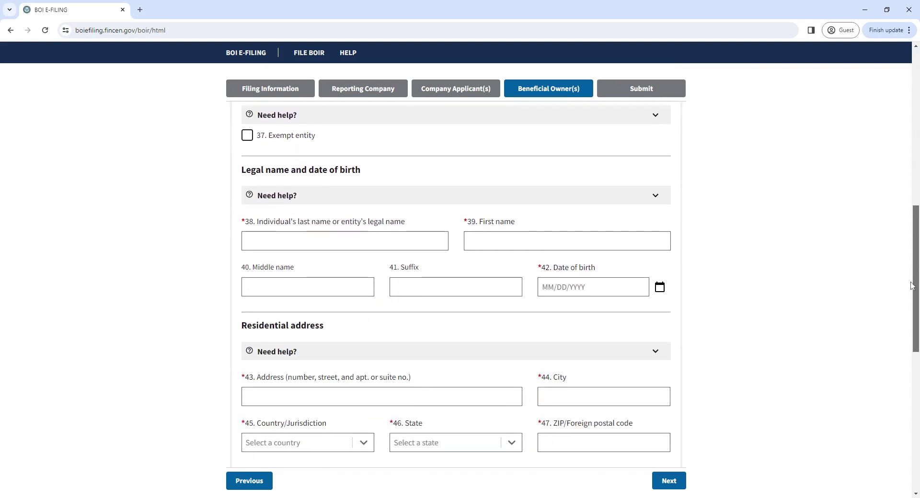
# Enter the owner's last name, first name and date of birth in fields 38, 39 and 42
pyautogui.click(320, 247)
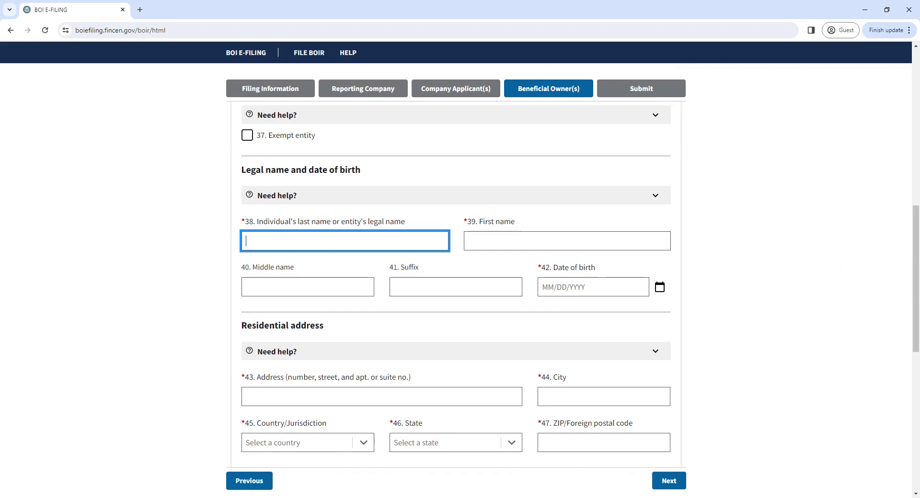
pyautogui.press('Tab')
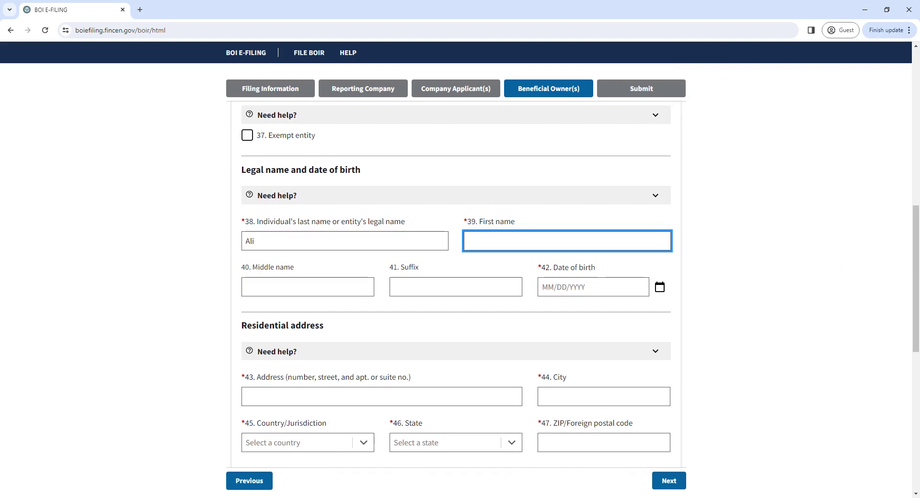
pyautogui.press('Tab')
pyautogui.press('Tab')
pyautogui.press('Tab')
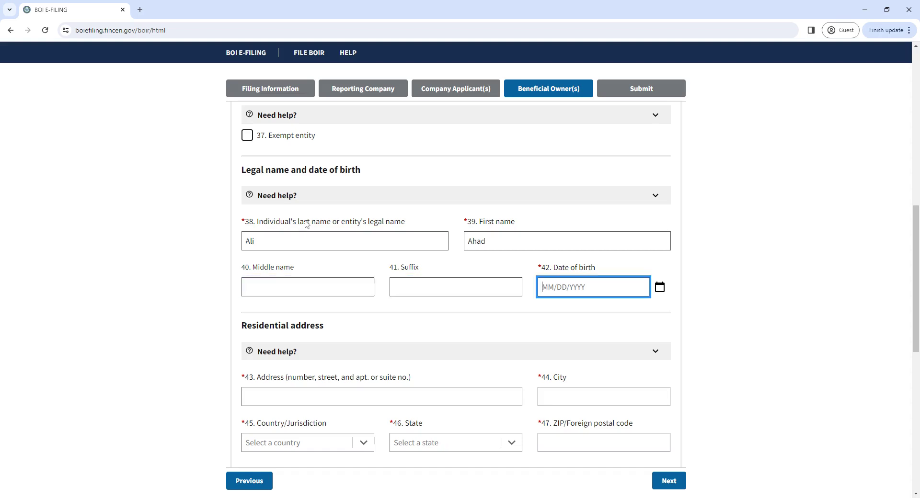
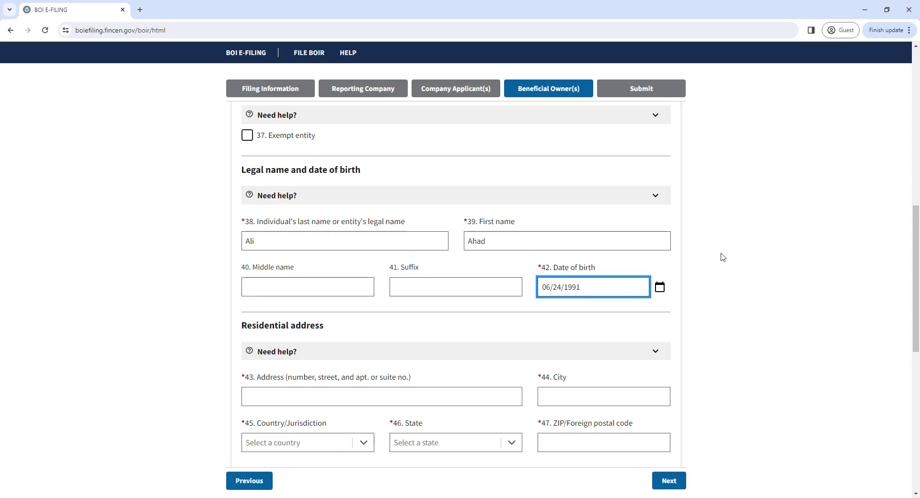
pyautogui.click(708, 316)
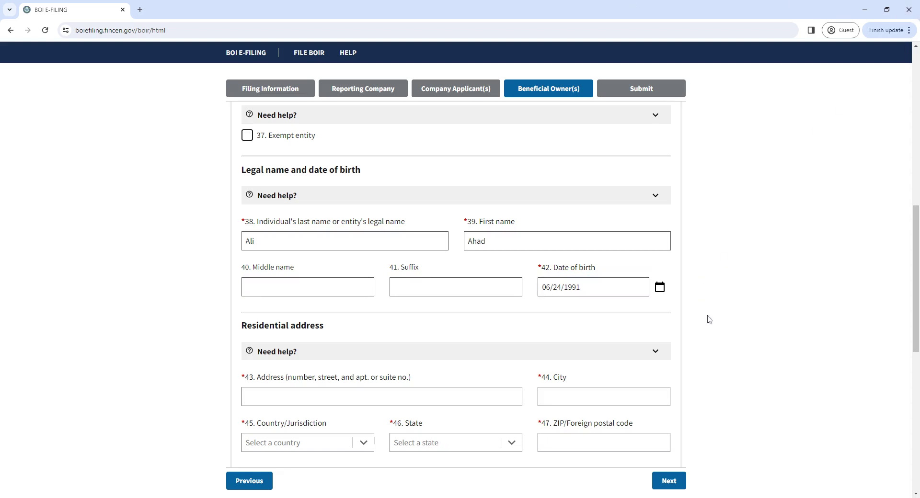
pyautogui.moveTo(916, 293); pyautogui.dragTo(905, 339)
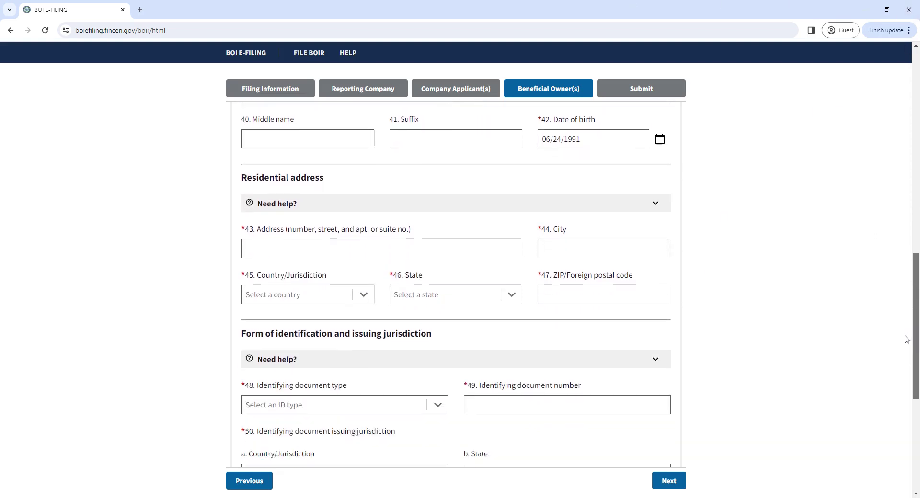
pyautogui.click(479, 249)
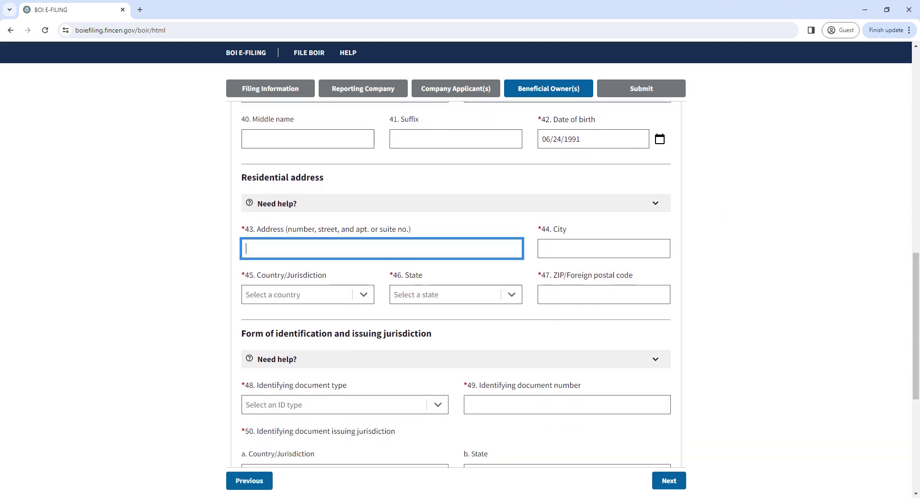
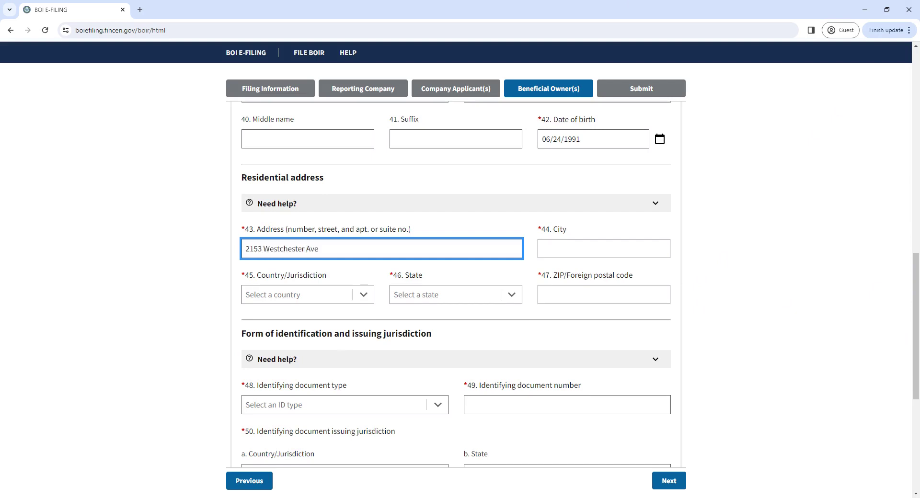
# Enter the owner's street address and city, with country United States of America
pyautogui.press('Tab')
pyautogui.write('bro')
pyautogui.press('BackSpace')
pyautogui.press('BackSpace')
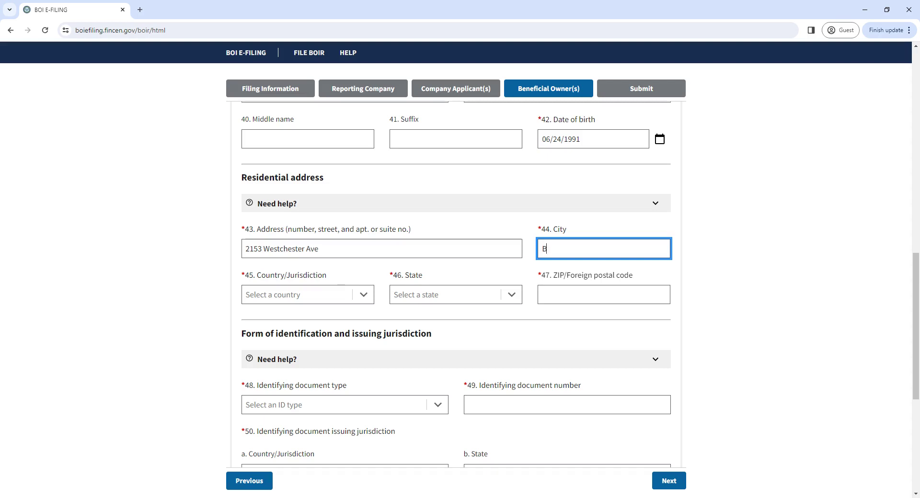
pyautogui.write('ronx')
pyautogui.press('Tab')
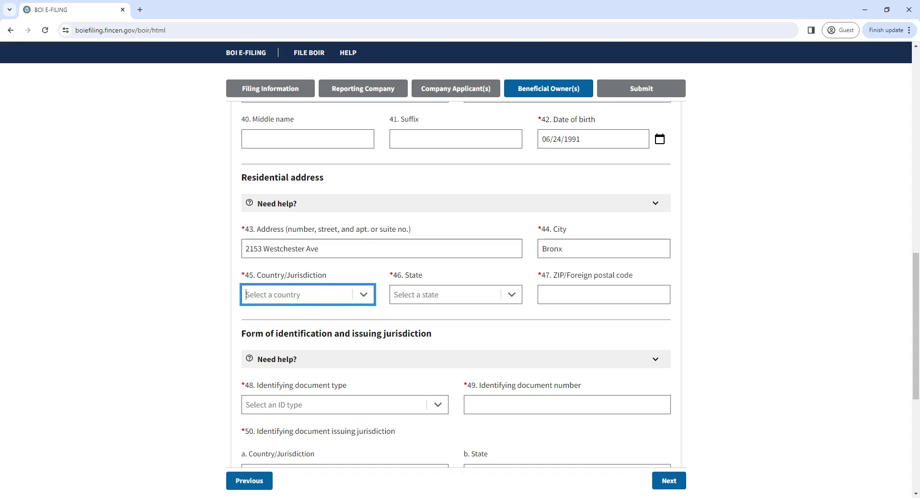
pyautogui.write('un')
pyautogui.press('Escape')
pyautogui.press('Down')
pyautogui.click(318, 313)
# Set the owner's address state to New York and complete the ZIP code
pyautogui.press('Tab')
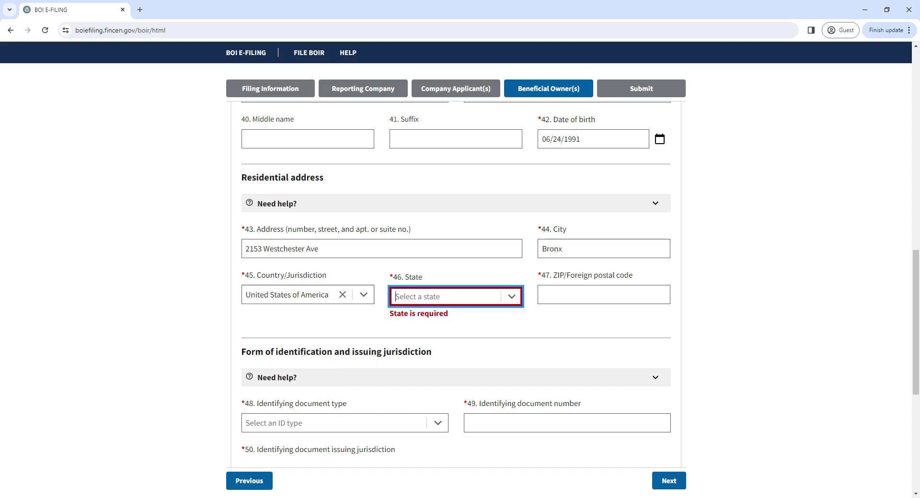
pyautogui.press('Down')
pyautogui.write('a')
pyautogui.press('BackSpace')
pyautogui.write('New')
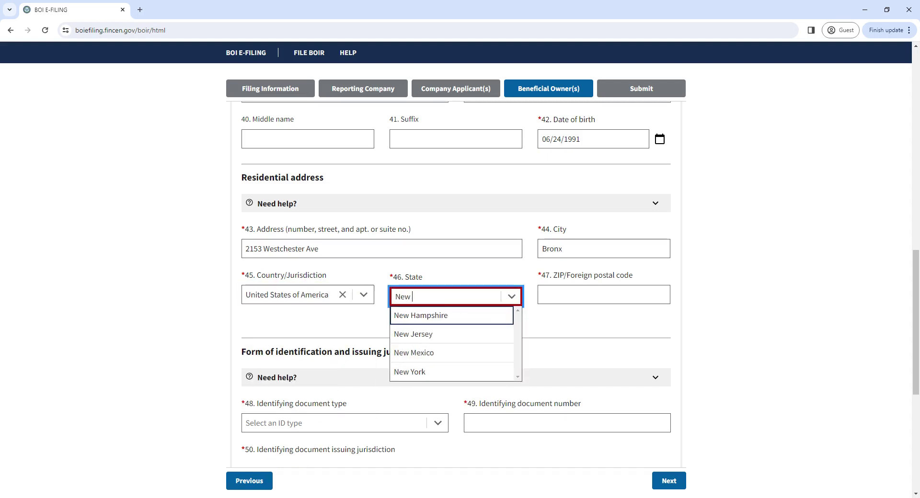
pyautogui.click(442, 372)
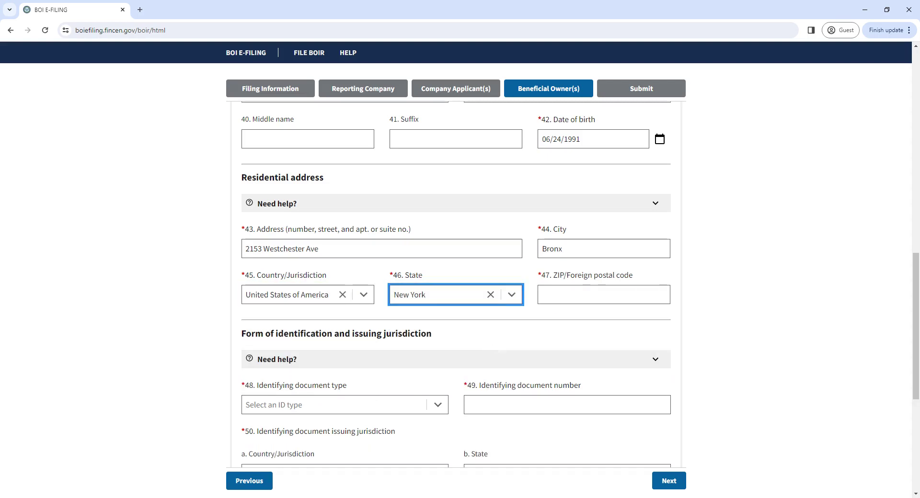
pyautogui.press('Tab')
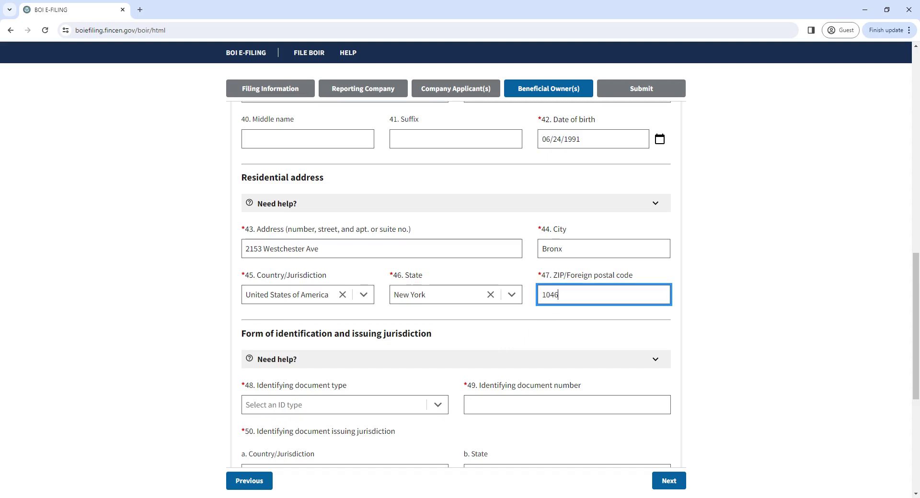
pyautogui.click(747, 317)
pyautogui.moveTo(913, 301); pyautogui.dragTo(888, 364)
# Set the identifying document to State issued driver's license and enter its number
pyautogui.click(436, 223)
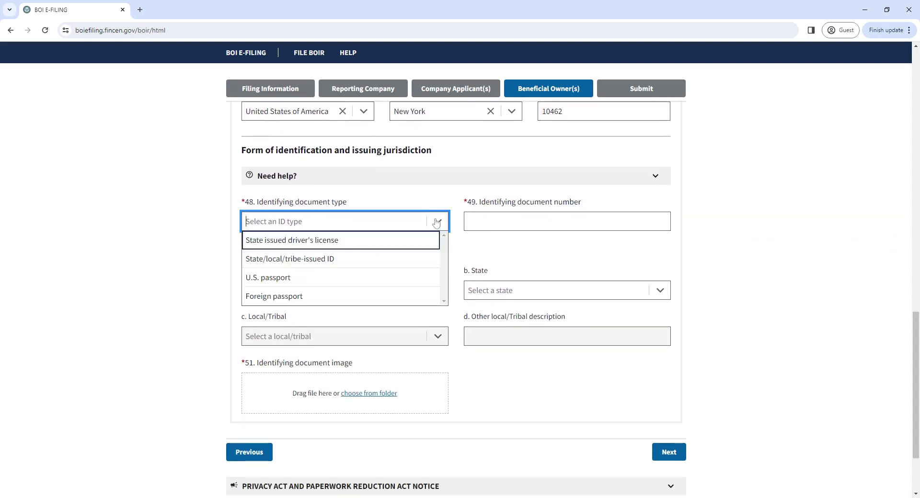
pyautogui.click(378, 242)
pyautogui.press('Tab')
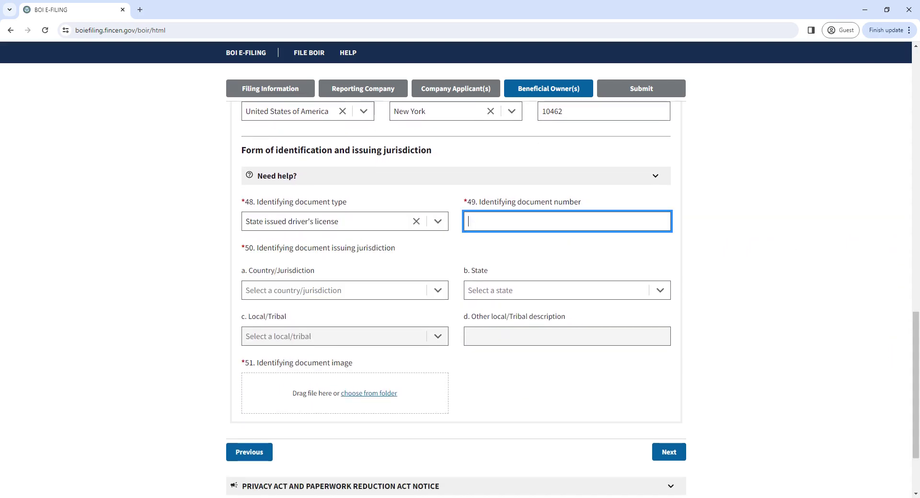
pyautogui.click(611, 281)
# Set the licence's issuing country to United States of America and state to New York
pyautogui.click(309, 290)
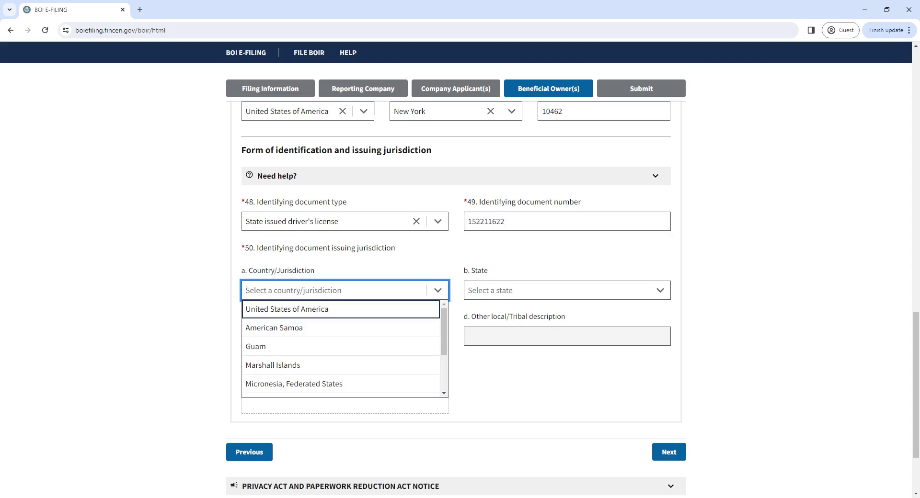
pyautogui.click(310, 310)
pyautogui.click(471, 292)
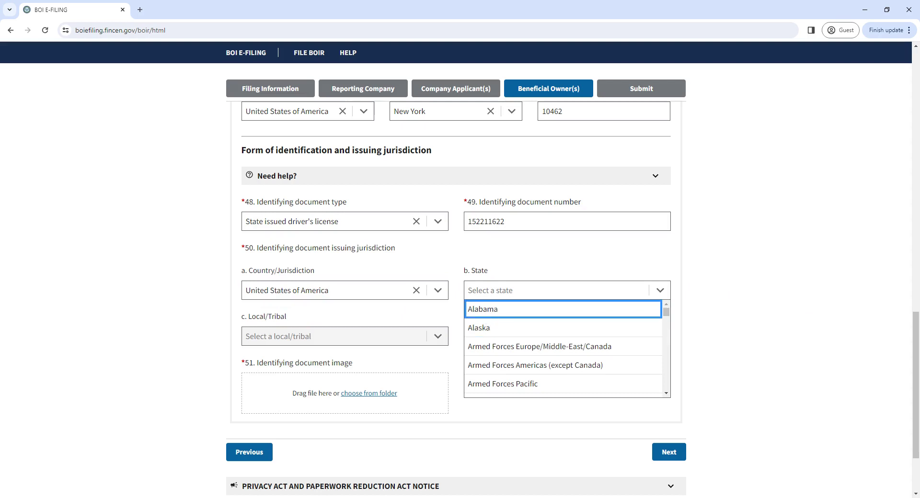
pyautogui.write('new')
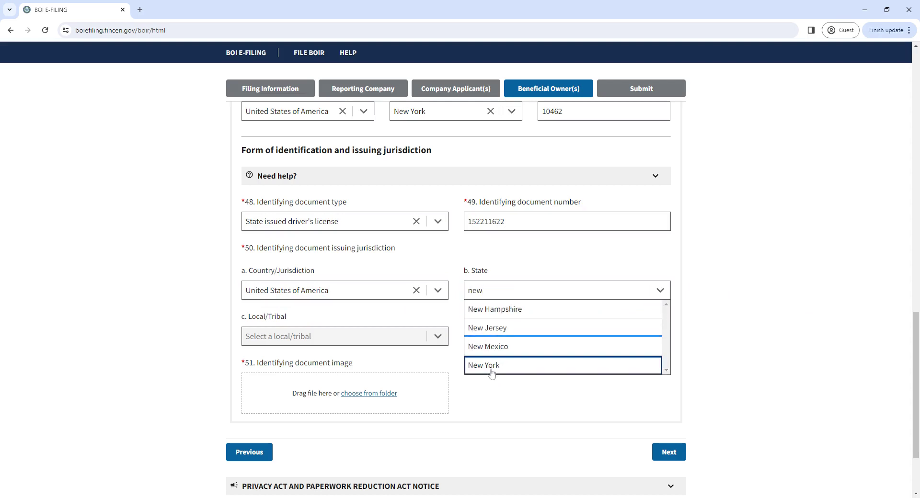
pyautogui.click(491, 373)
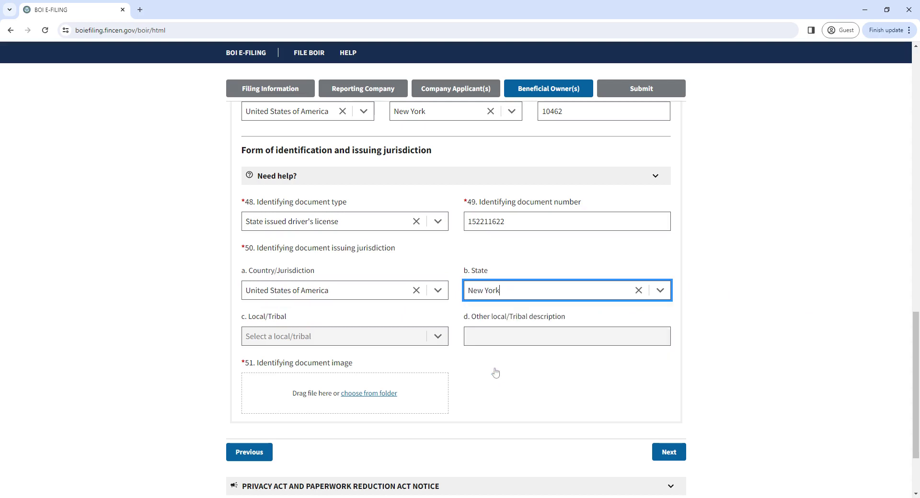
# Upload the ID image Questions My profileSS.pdf and advance to the Submit step
pyautogui.click(374, 396)
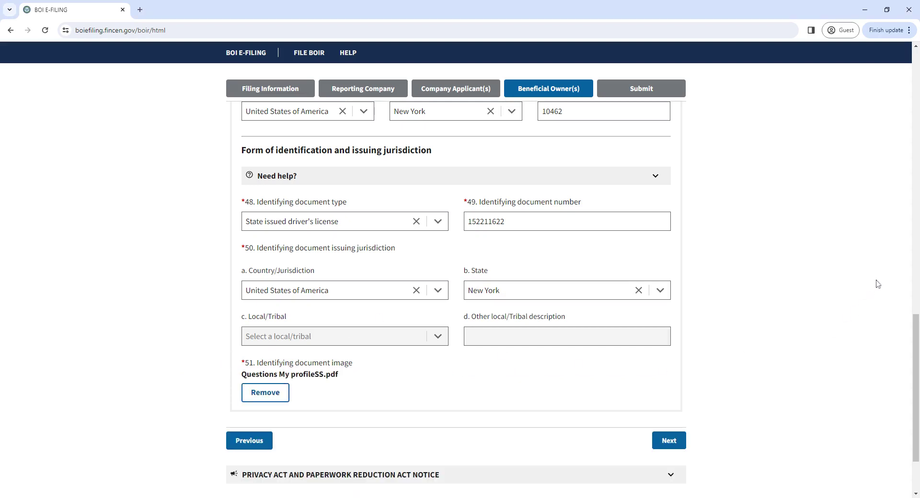
pyautogui.scroll(-2, 916, 334)
pyautogui.scroll(9, 896, 240)
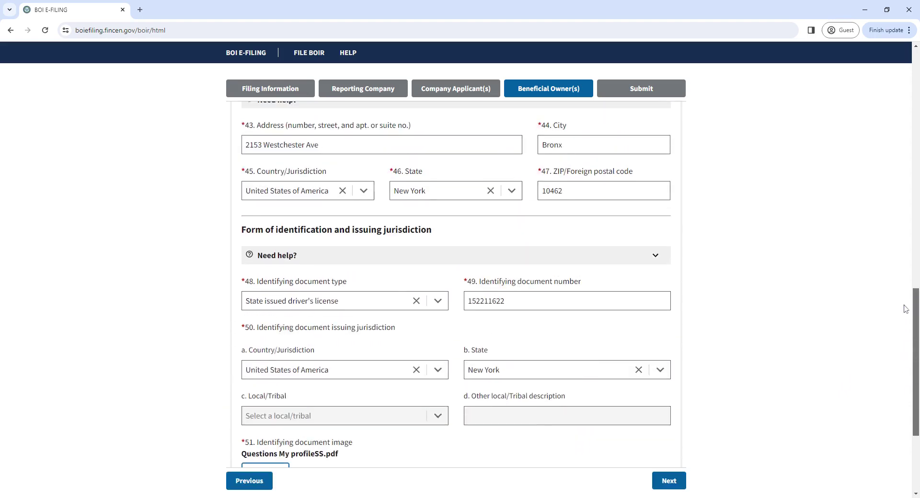
pyautogui.scroll(6, 890, 207)
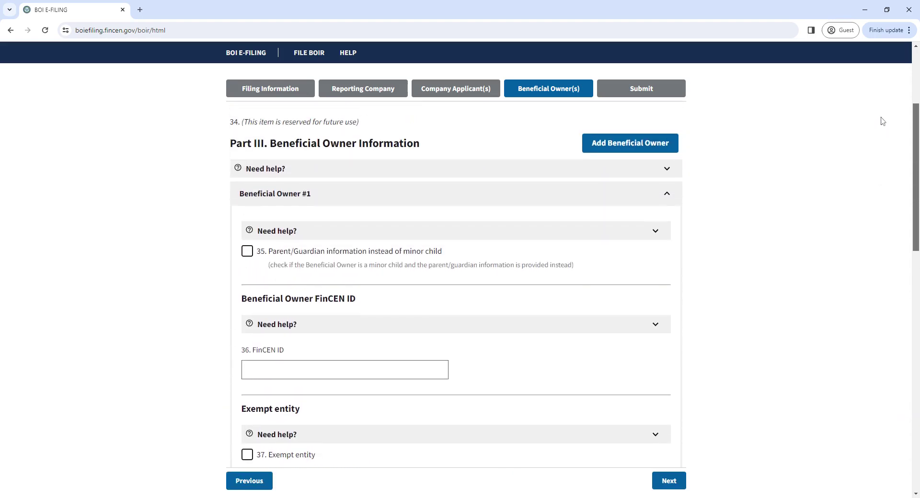
pyautogui.scroll(-7, 886, 158)
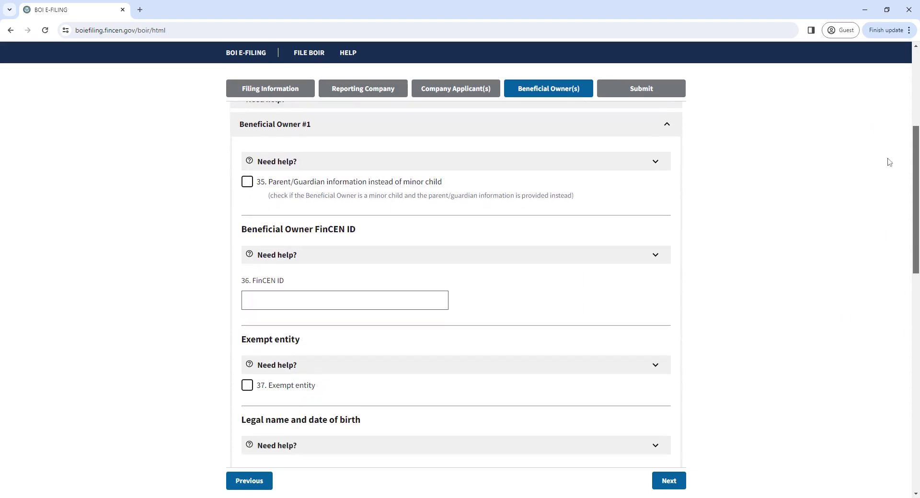
pyautogui.scroll(-1, 889, 237)
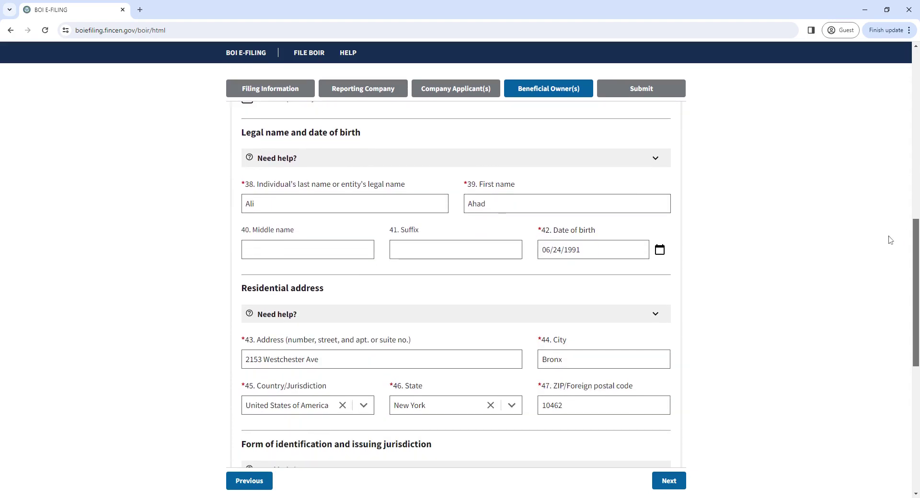
pyautogui.scroll(-8, 887, 278)
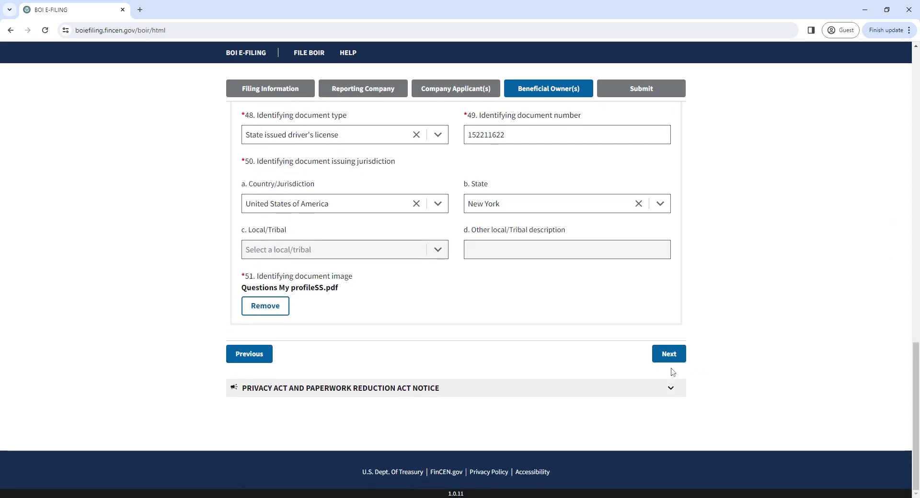
pyautogui.click(670, 356)
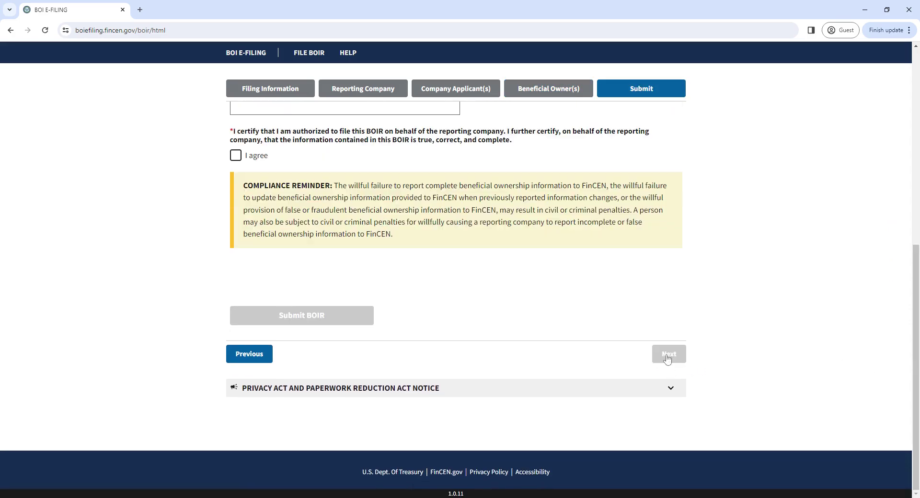
pyautogui.click(236, 155)
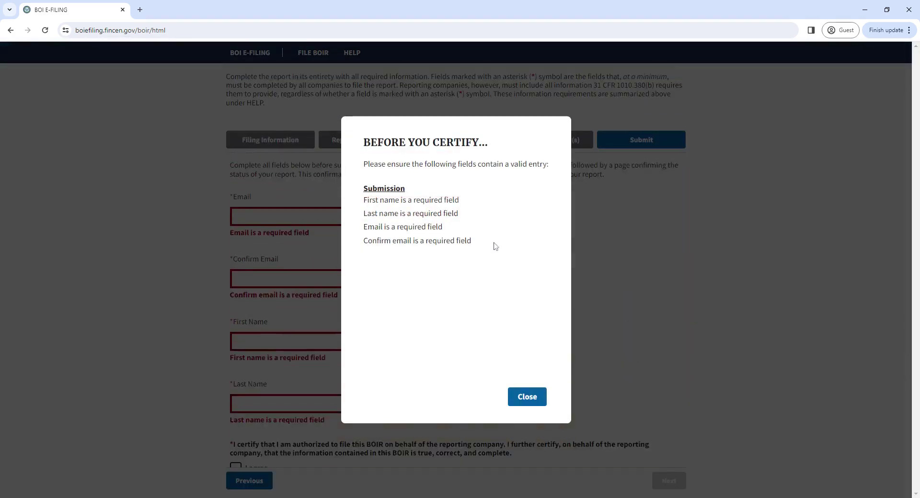
pyautogui.click(527, 398)
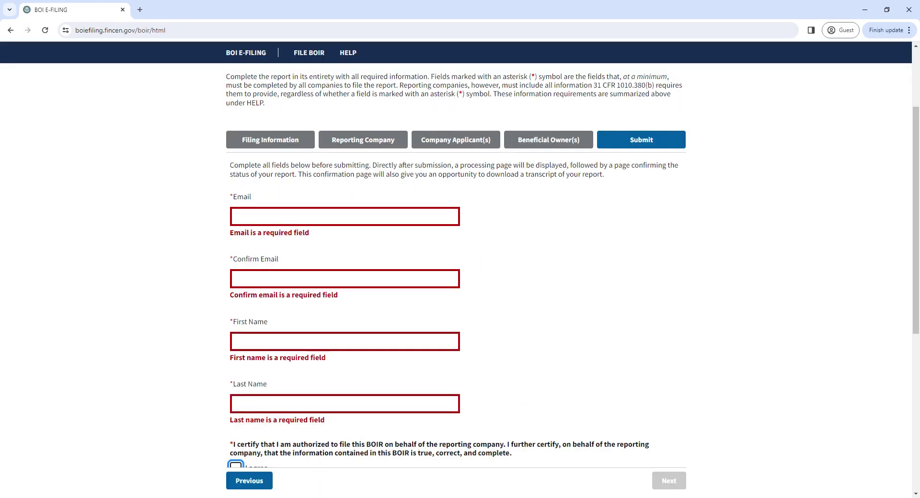
pyautogui.moveTo(914, 156)
pyautogui.mouseDown()
pyautogui.moveTo(913, 249)
pyautogui.moveTo(914, 170)
pyautogui.mouseUp()
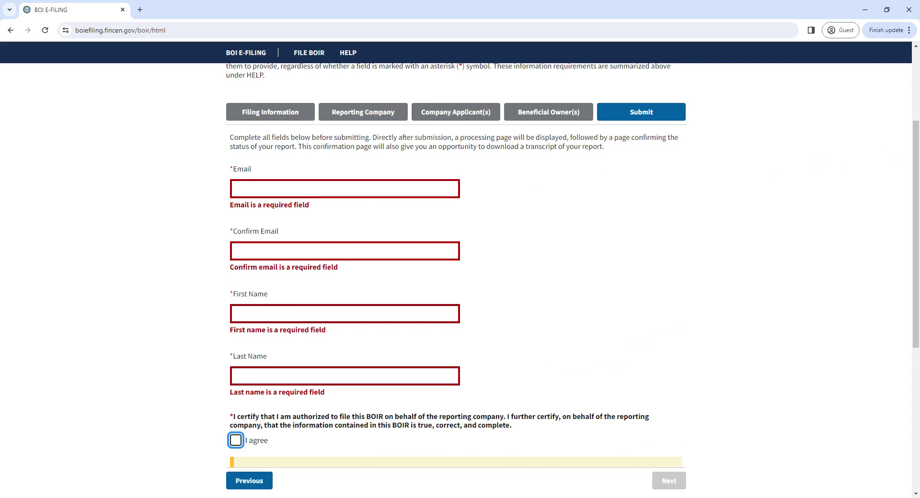
pyautogui.click(236, 189)
pyautogui.click(236, 251)
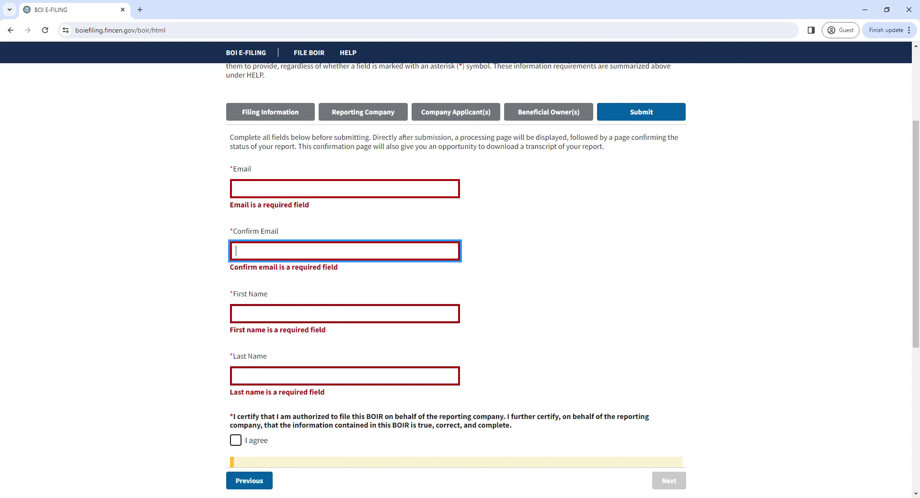
pyautogui.click(236, 314)
pyautogui.press('Tab')
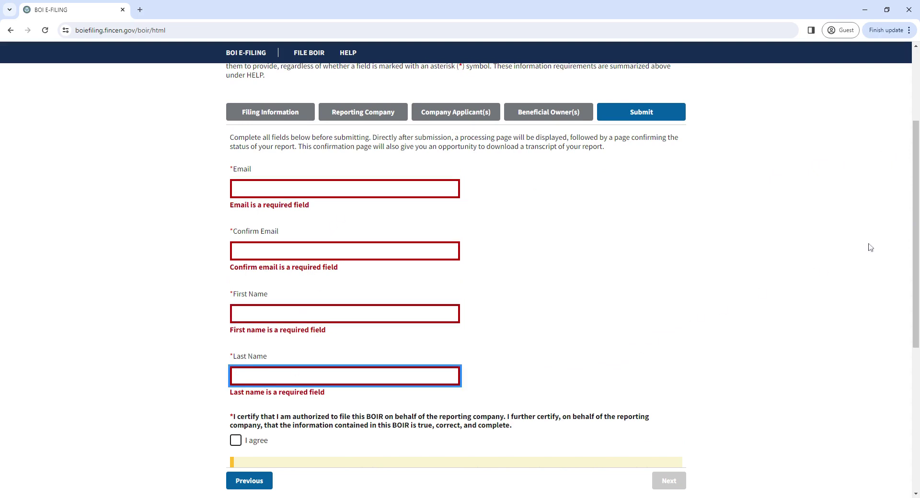
pyautogui.scroll(-3, 910, 244)
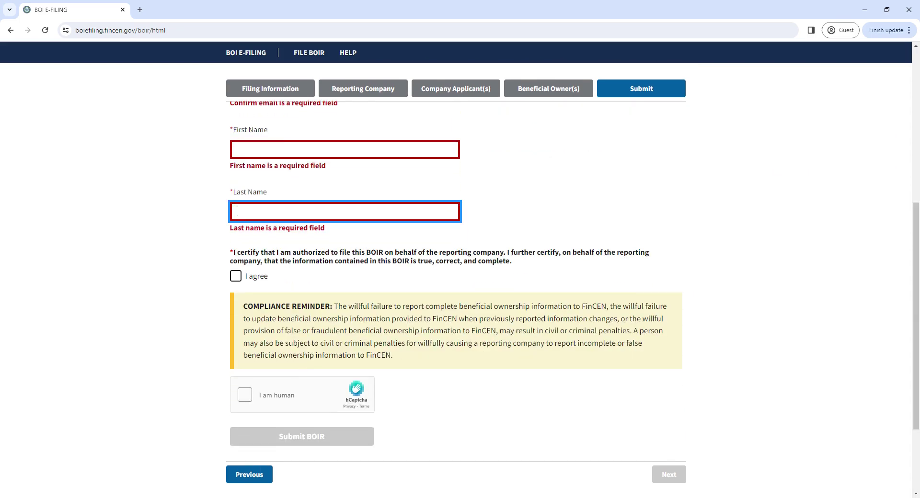
pyautogui.click(234, 279)
pyautogui.click(526, 396)
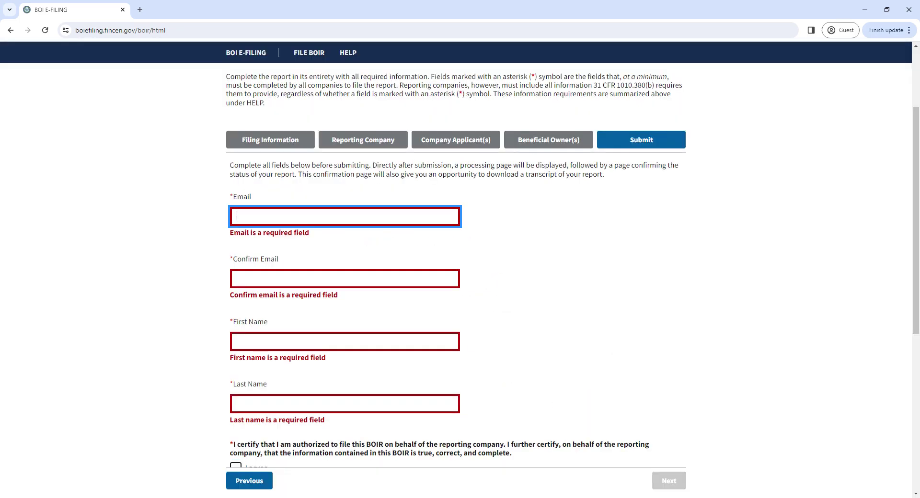
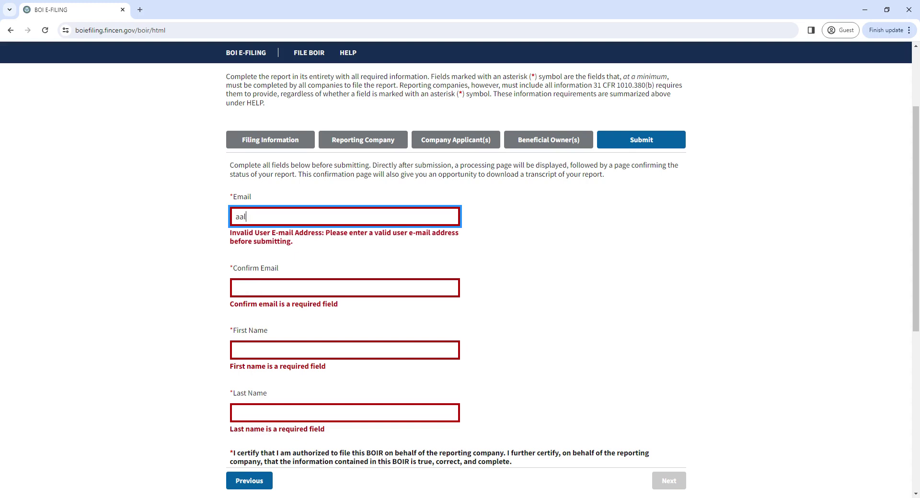
# Enter the submitter's e-mail address in both Email and Confirm Email
pyautogui.press('Tab')
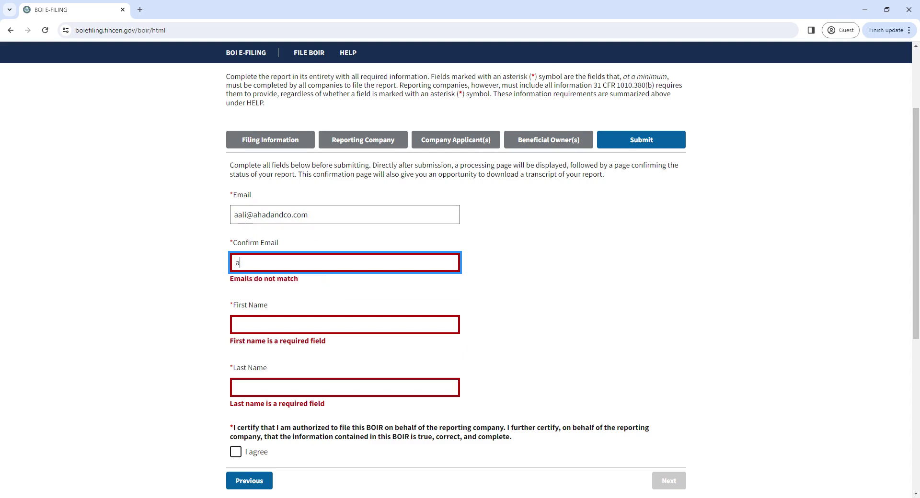
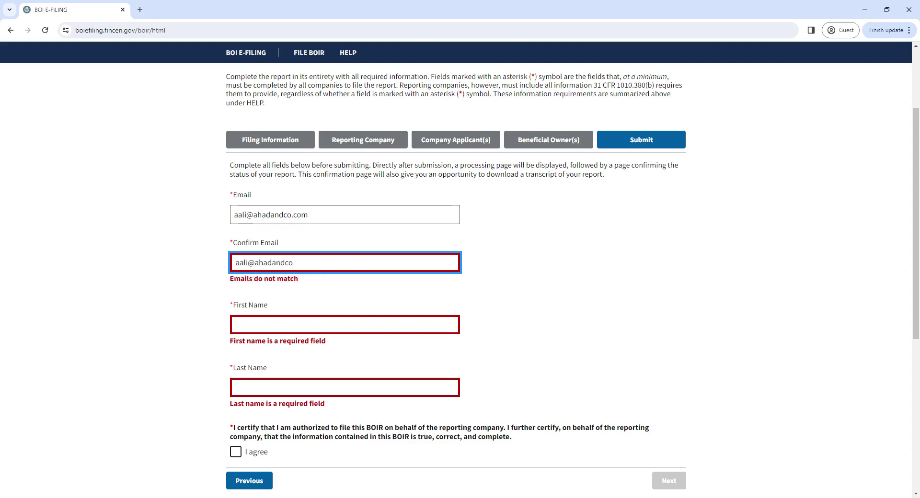
# Enter the submitter's first and last name and agree to the certification
pyautogui.press('Tab')
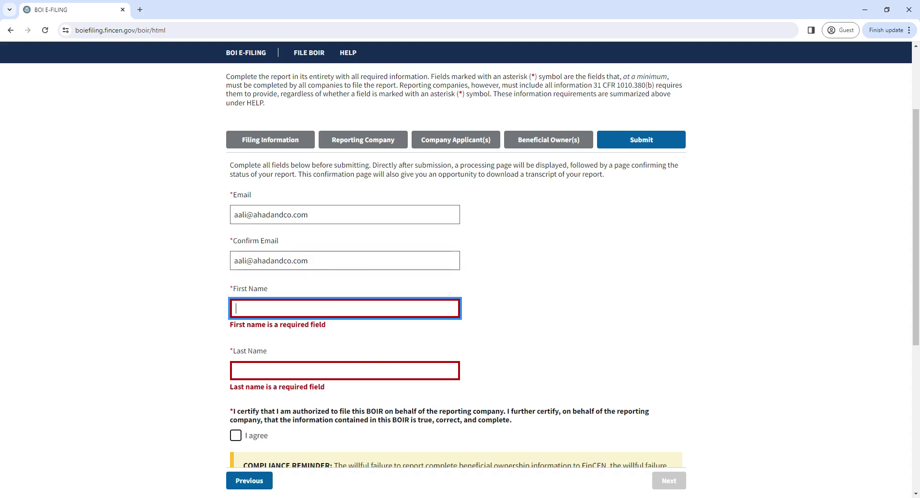
pyautogui.press('Tab')
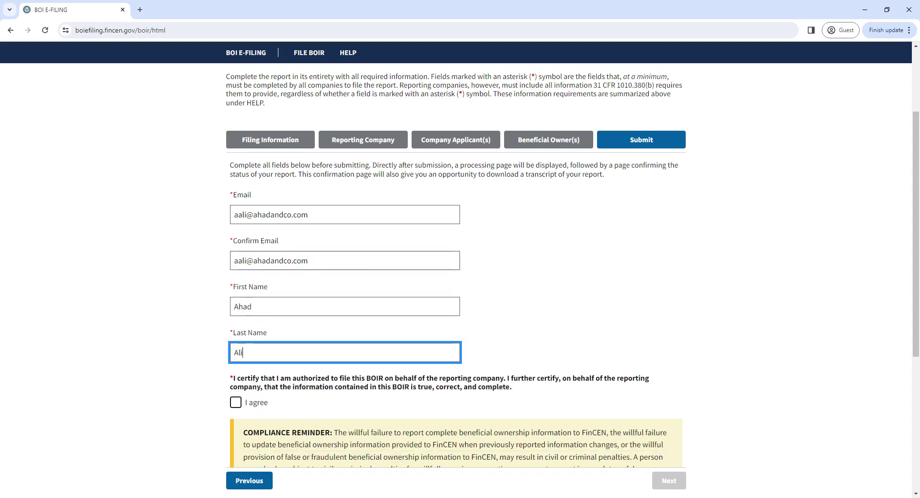
pyautogui.click(236, 402)
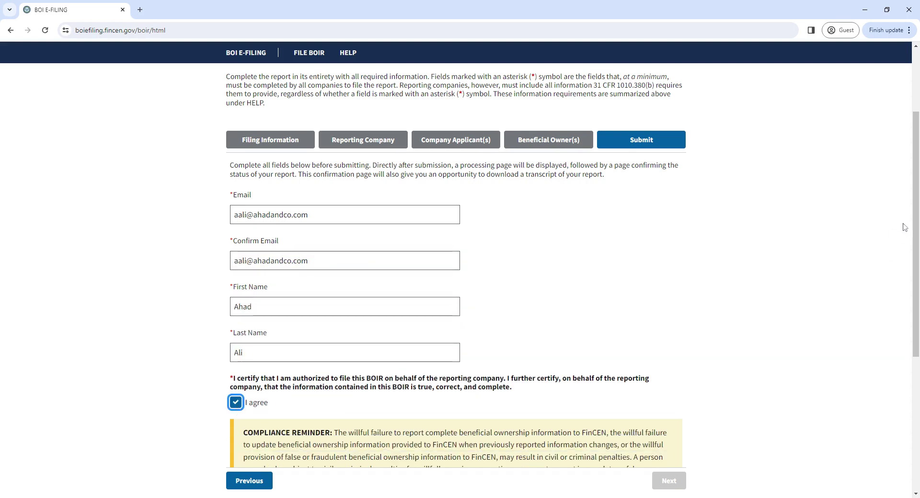
# Start the hCaptcha 'I am human' check and mark the potted plant in the first image
pyautogui.scroll(-3, 917, 237)
pyautogui.click(246, 367)
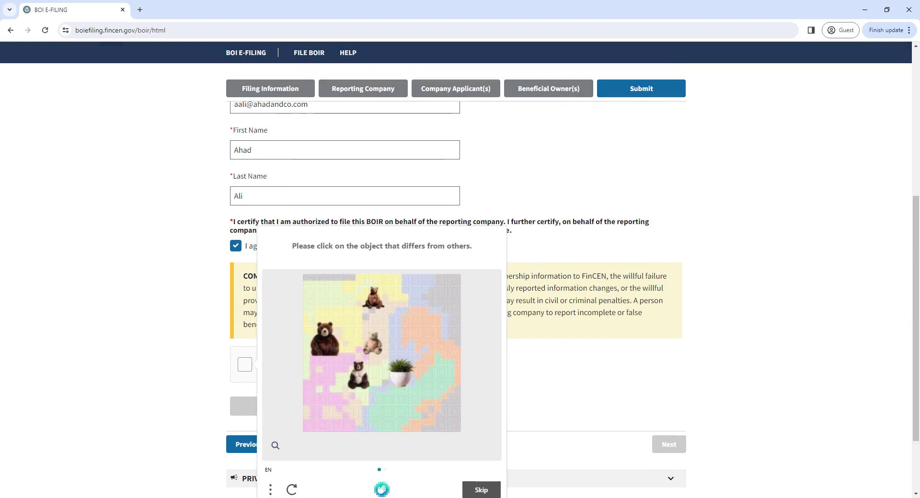
pyautogui.scroll(-1, 916, 316)
pyautogui.click(394, 314)
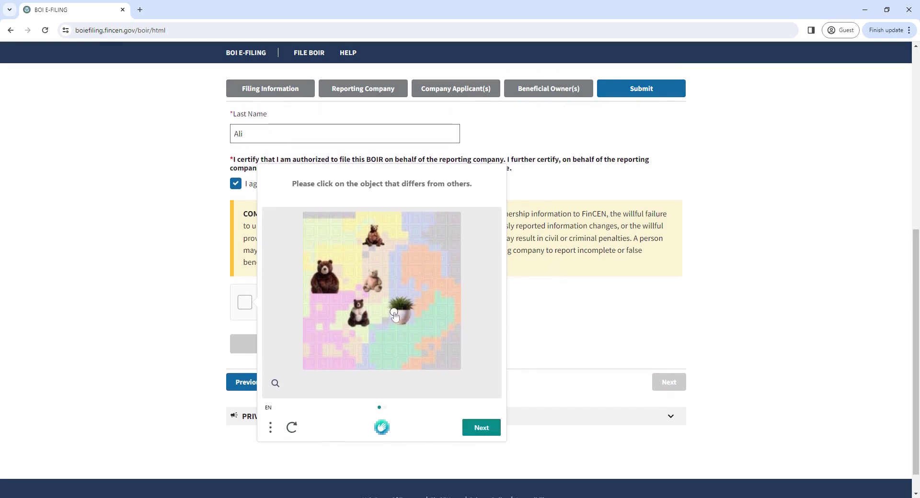
pyautogui.click(396, 313)
pyautogui.click(401, 314)
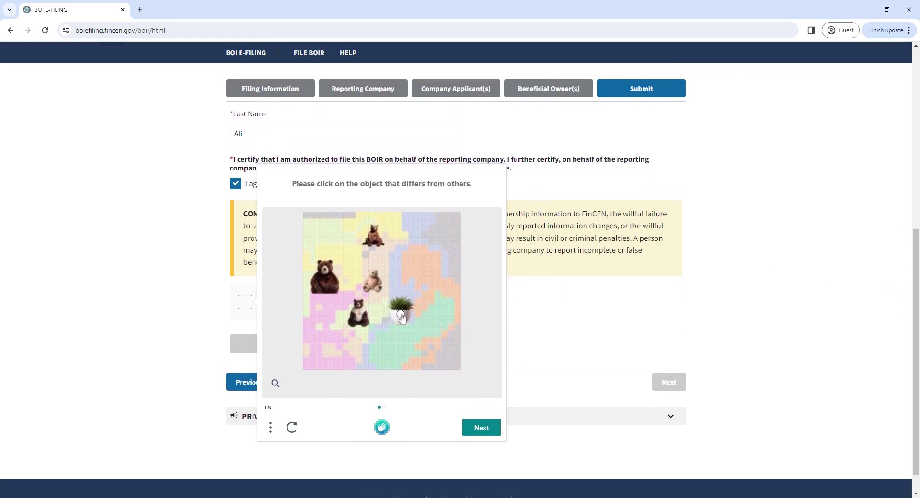
# Mark the blue potted plant in the next image and verify the challenge
pyautogui.click(477, 427)
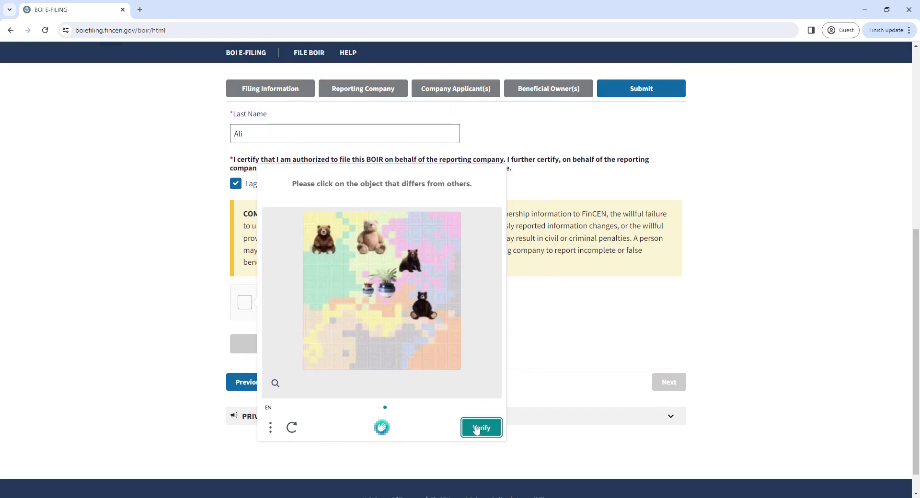
pyautogui.click(387, 288)
pyautogui.click(477, 432)
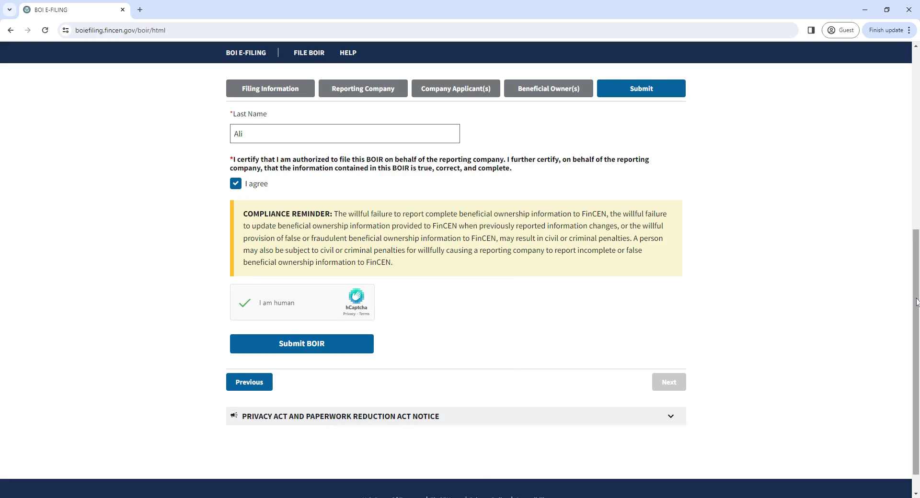
pyautogui.scroll(-1, 911, 297)
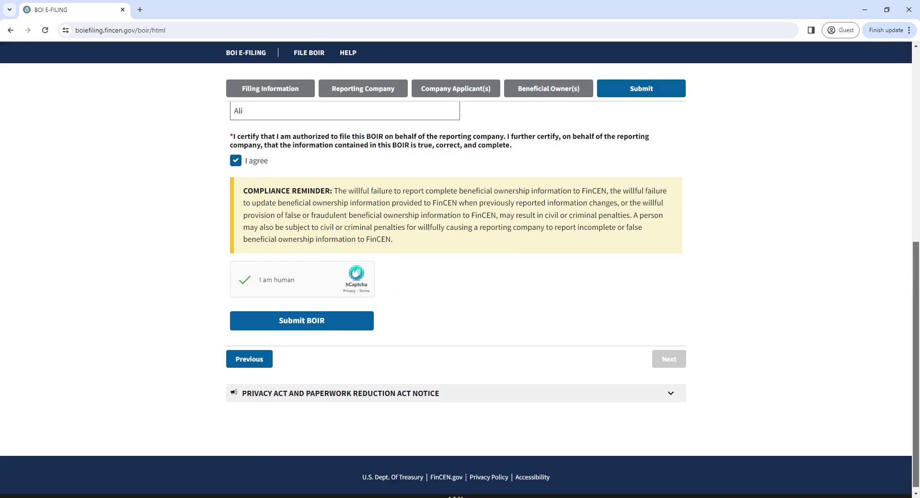
# Step through Filing Information, Reporting Company, Company Applicant(s) and Beneficial Owner(s) to the Submit tab
pyautogui.scroll(5, 905, 172)
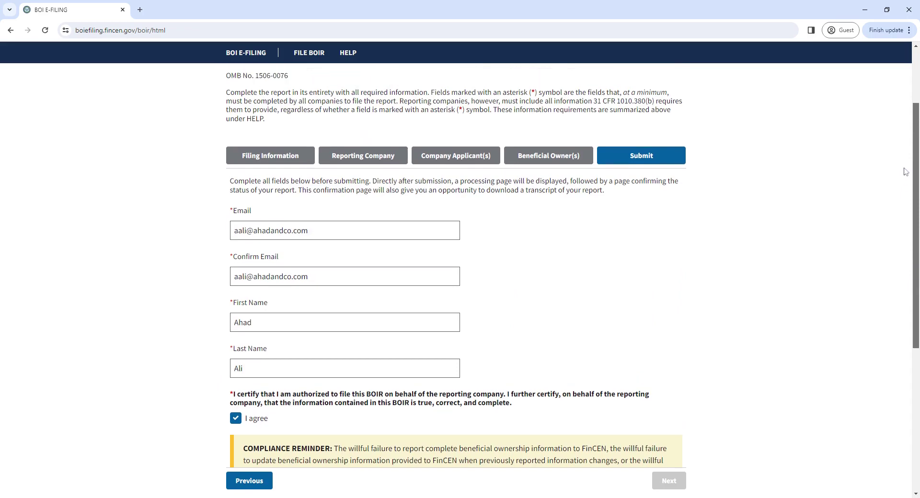
pyautogui.scroll(2, 905, 172)
pyautogui.scroll(-6, 906, 171)
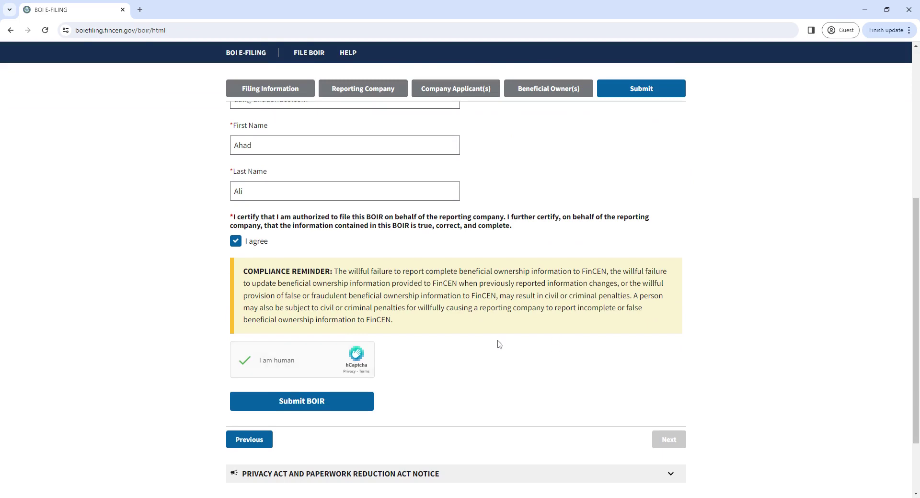
pyautogui.scroll(4, 892, 229)
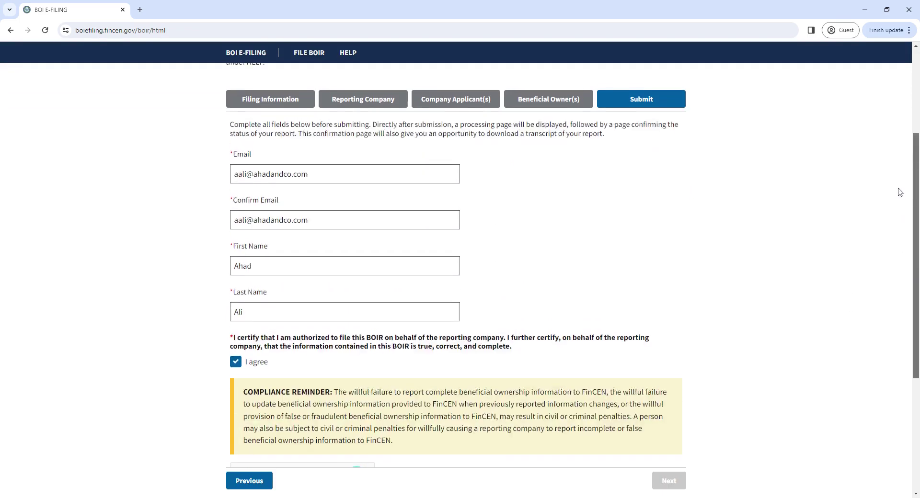
pyautogui.scroll(-3, 892, 229)
pyautogui.scroll(-1, 894, 239)
pyautogui.scroll(3, 889, 192)
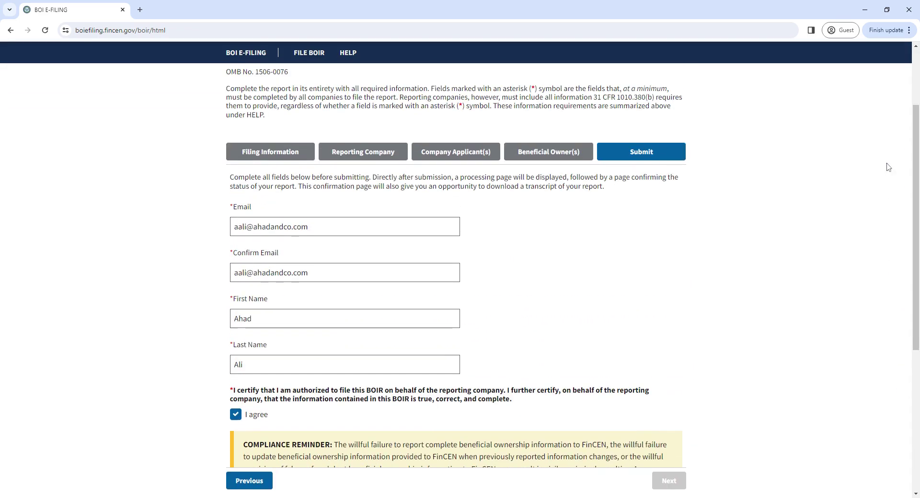
pyautogui.click(275, 160)
pyautogui.click(371, 153)
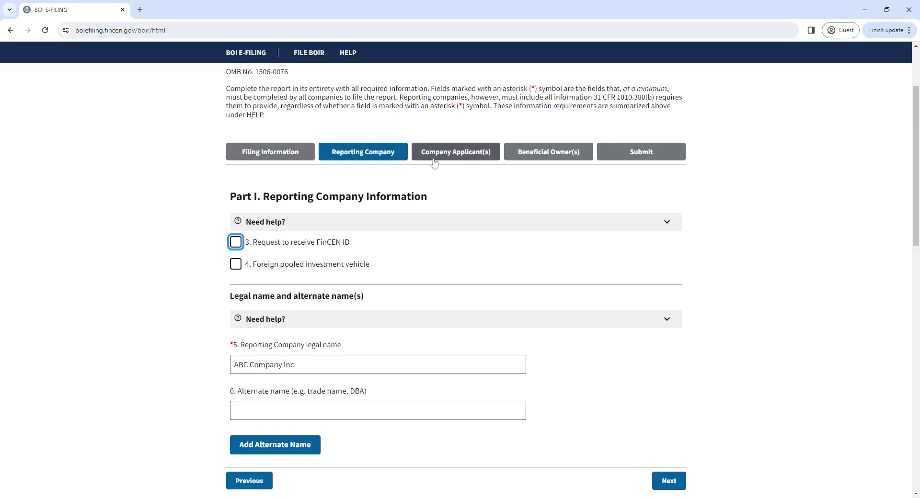
pyautogui.click(457, 158)
pyautogui.click(559, 152)
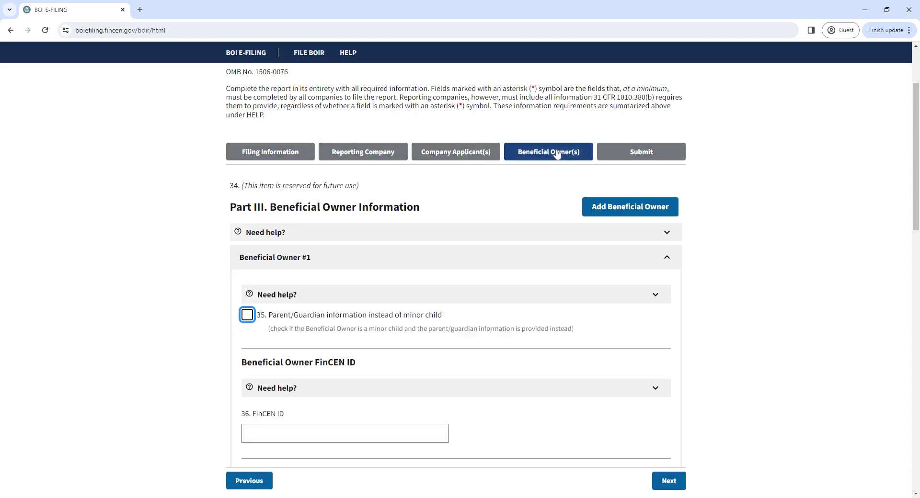
pyautogui.click(643, 156)
# Go back through the tabs to the Filing Information section
pyautogui.click(551, 156)
pyautogui.click(477, 161)
pyautogui.click(383, 158)
pyautogui.click(267, 150)
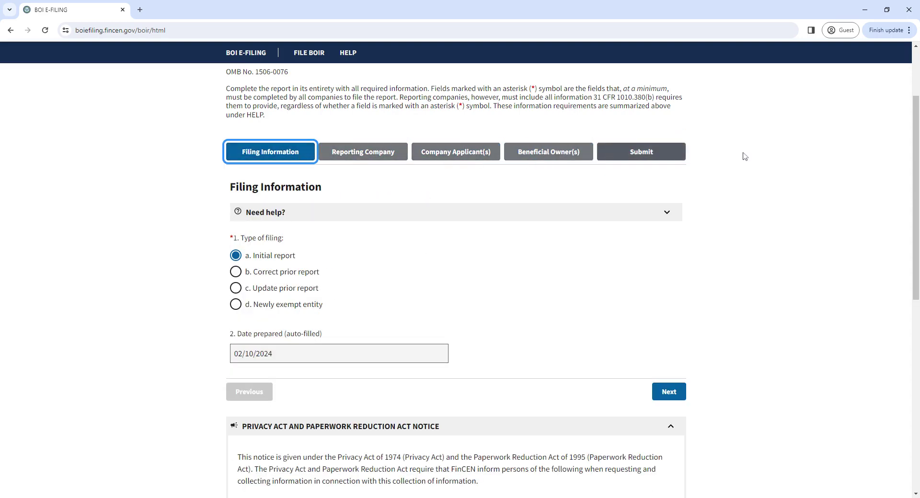
pyautogui.scroll(2, 913, 172)
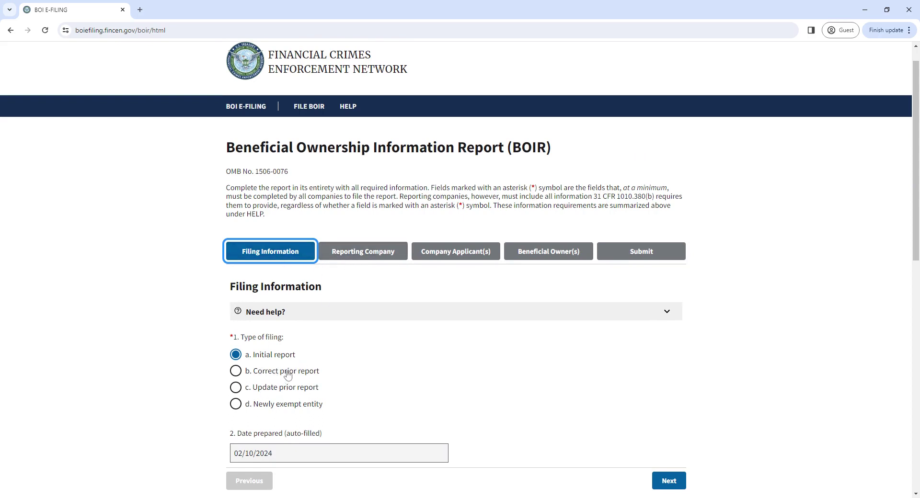
# Review Reporting Company, Company Applicant(s) and Beneficial Owner(s), then advance to submission
pyautogui.click(361, 258)
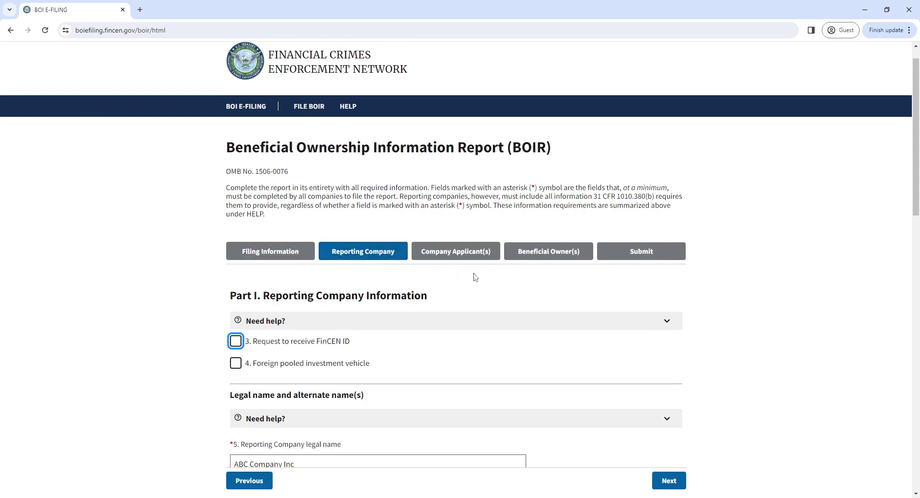
pyautogui.click(476, 255)
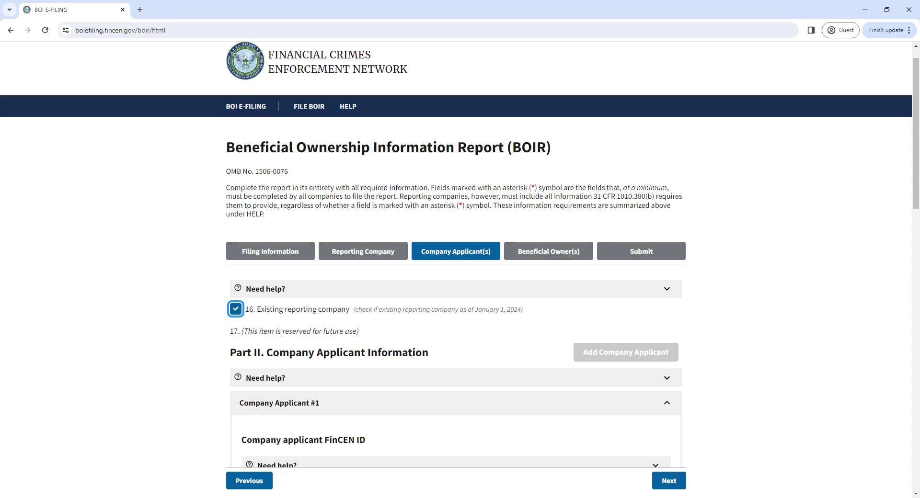
pyautogui.scroll(-2, 910, 190)
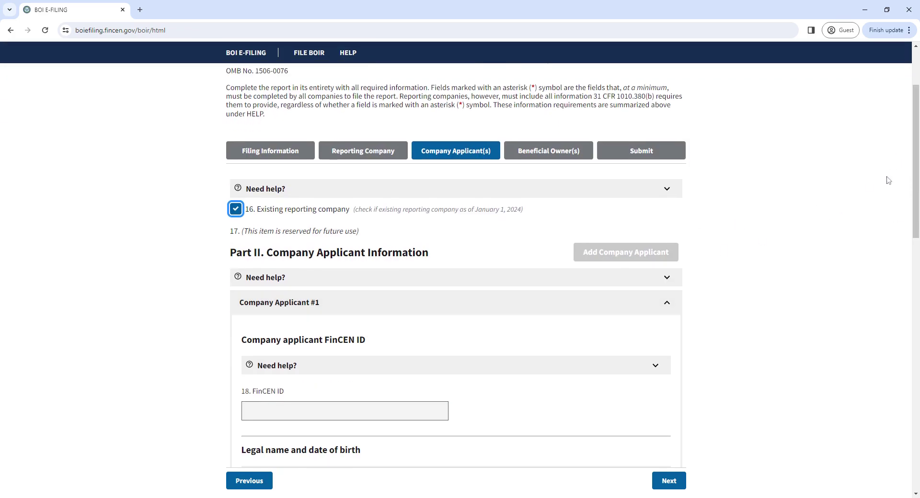
pyautogui.scroll(-1, 914, 216)
pyautogui.moveTo(913, 215); pyautogui.dragTo(847, 146)
pyautogui.click(557, 153)
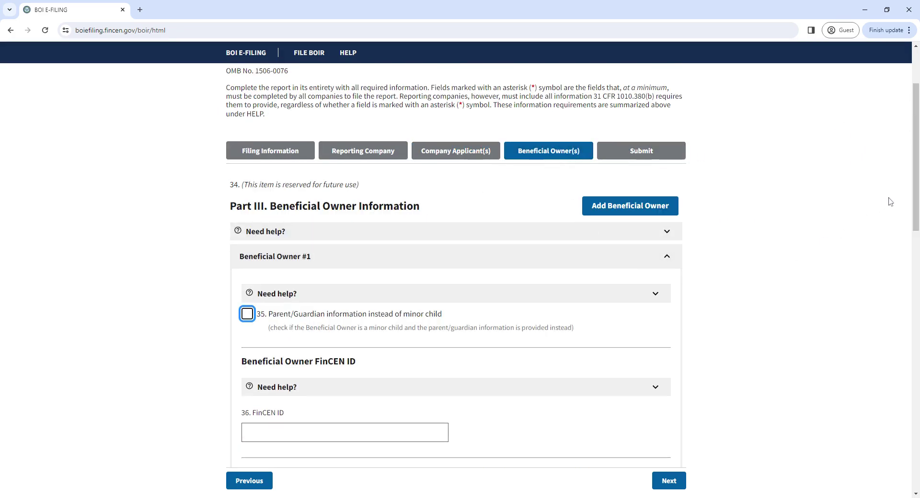
pyautogui.moveTo(915, 188); pyautogui.dragTo(883, 420)
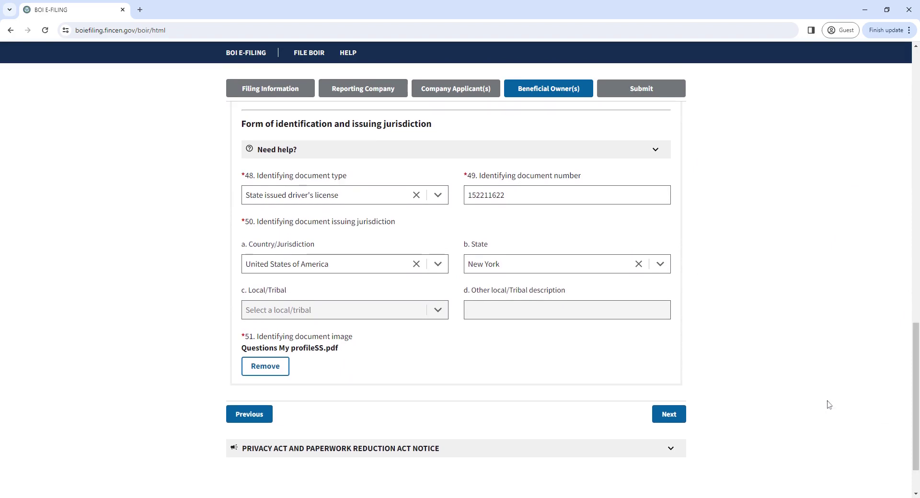
pyautogui.click(669, 423)
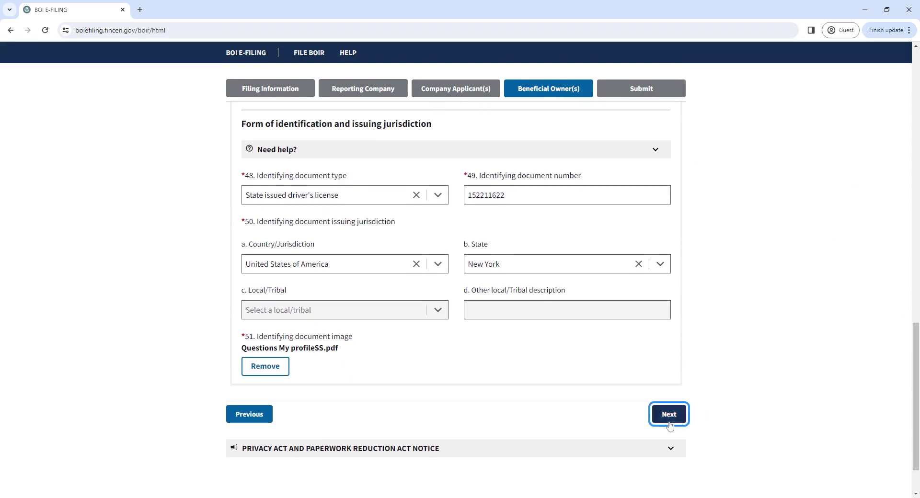
# Scroll the Submit page, then return to Filing Information showing Initial report, prepared 02/10/2024
pyautogui.moveTo(917, 270); pyautogui.dragTo(875, 150)
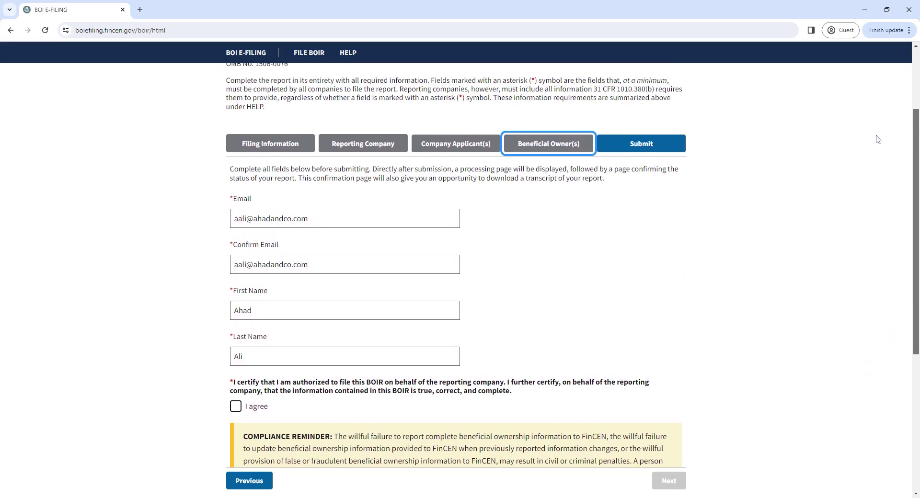
pyautogui.scroll(-4, 867, 216)
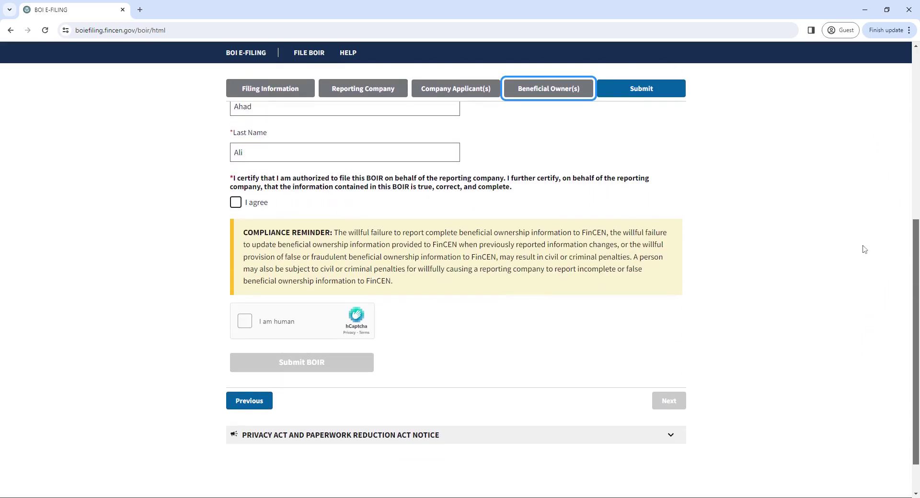
pyautogui.scroll(-1, 865, 260)
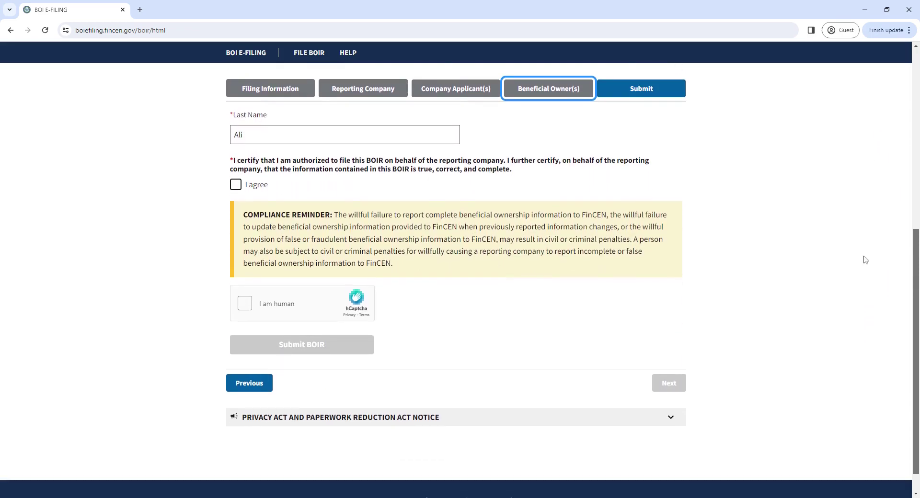
pyautogui.scroll(6, 866, 155)
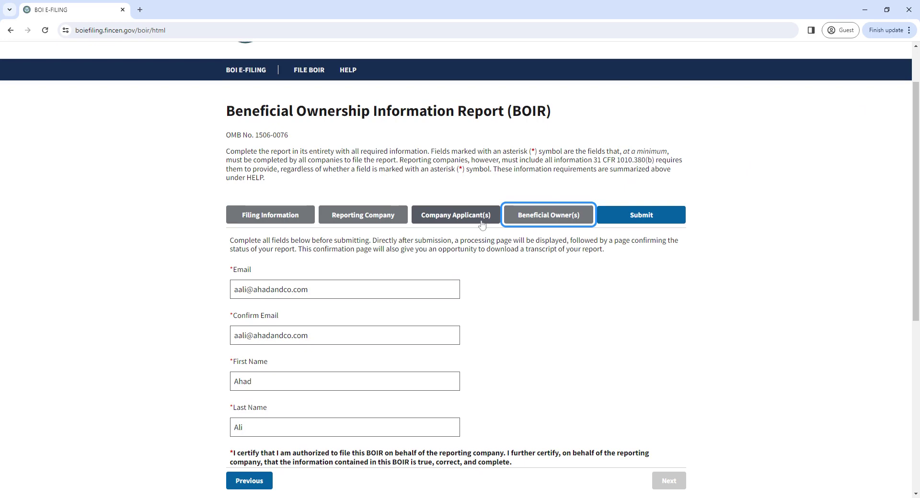
pyautogui.click(241, 215)
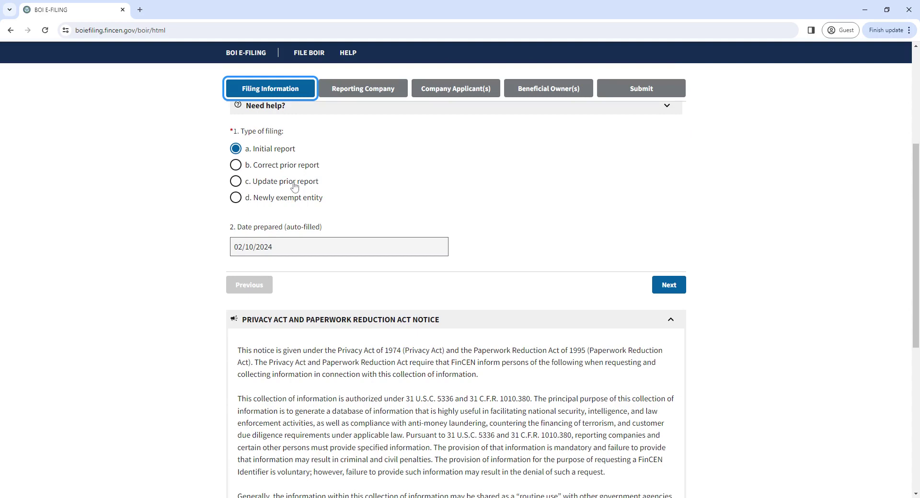
# Open Part III Beneficial Owner(s) and expand, collapse, then re-expand the fields 35–51 Need help? guidance
pyautogui.scroll(4, 894, 129)
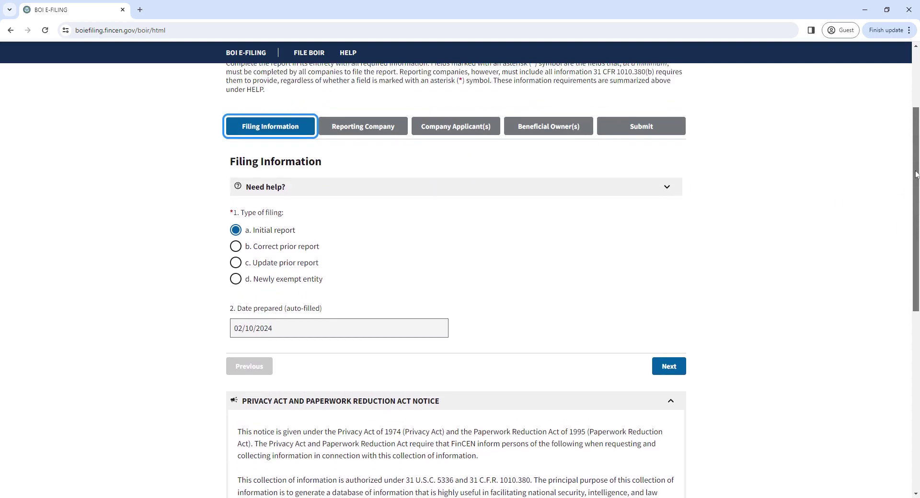
pyautogui.click(560, 245)
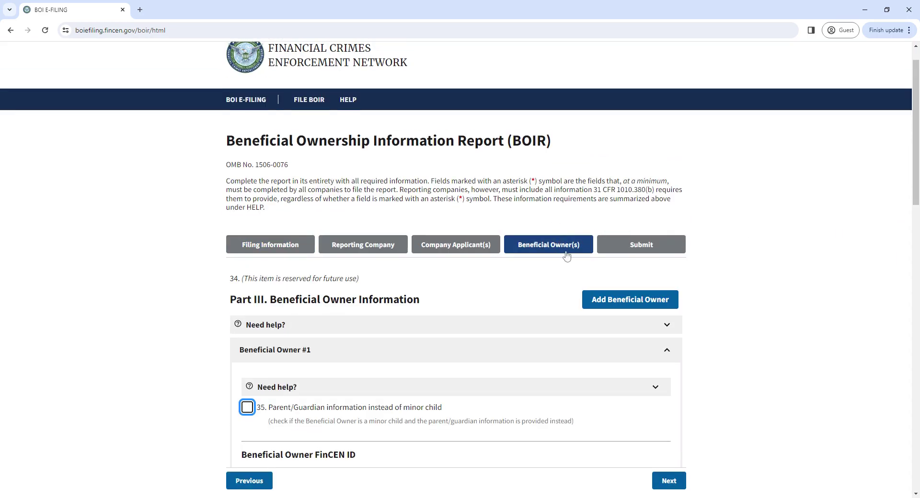
pyautogui.click(239, 326)
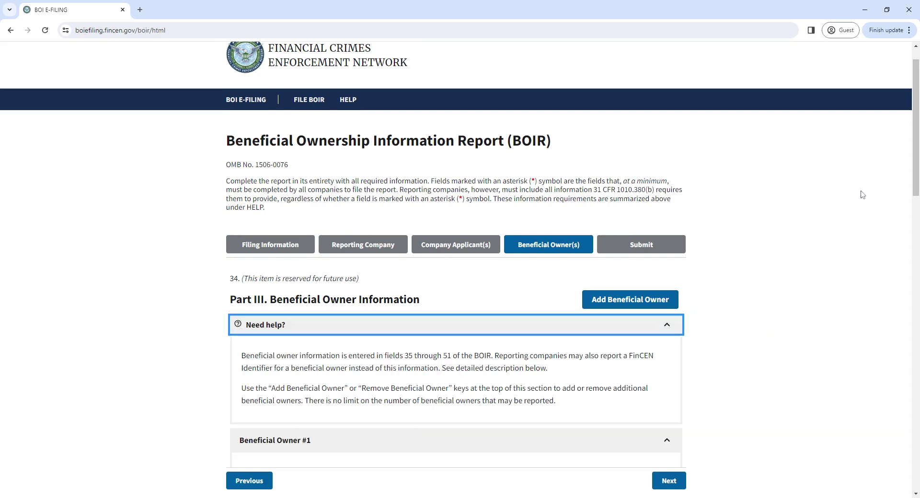
pyautogui.moveTo(908, 161); pyautogui.dragTo(857, 173)
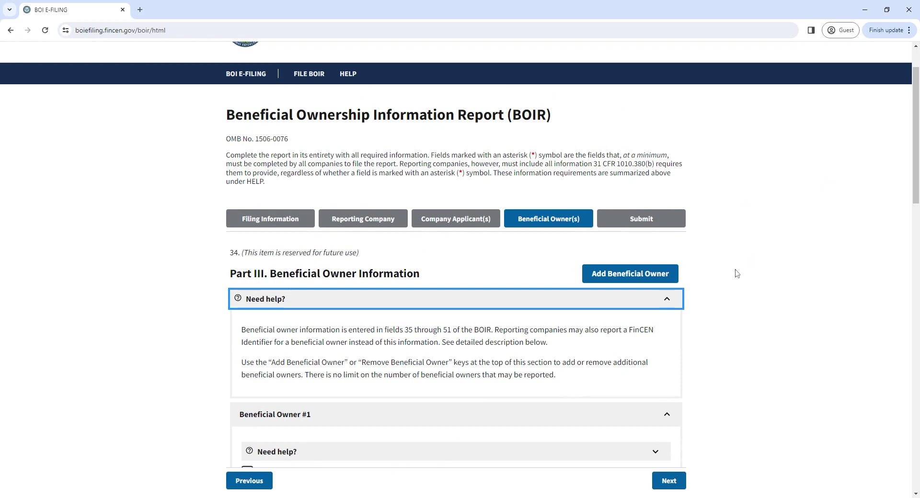
pyautogui.click(658, 307)
pyautogui.click(659, 307)
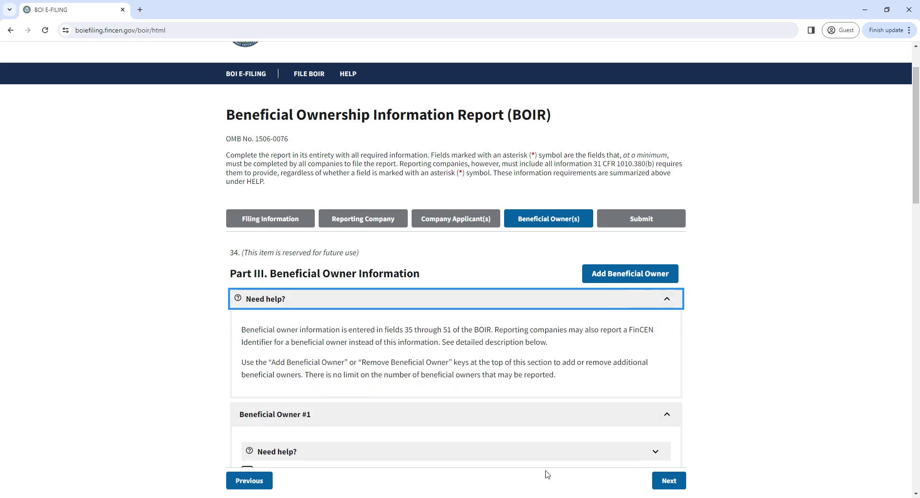